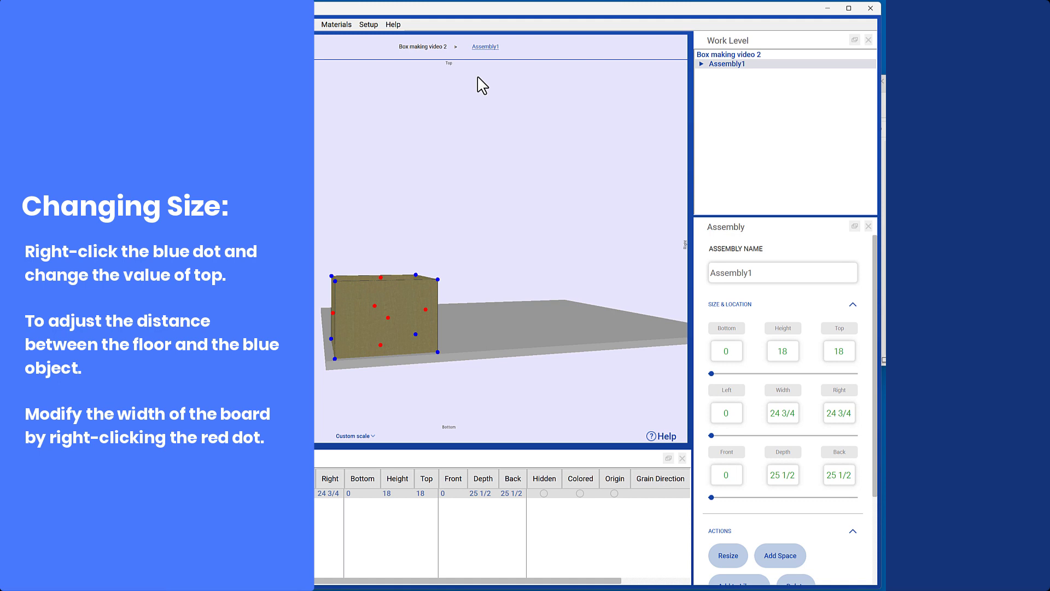
- Resize the whole assembly so its top is at 60, leaving the corner location values unedited
click(380, 278)
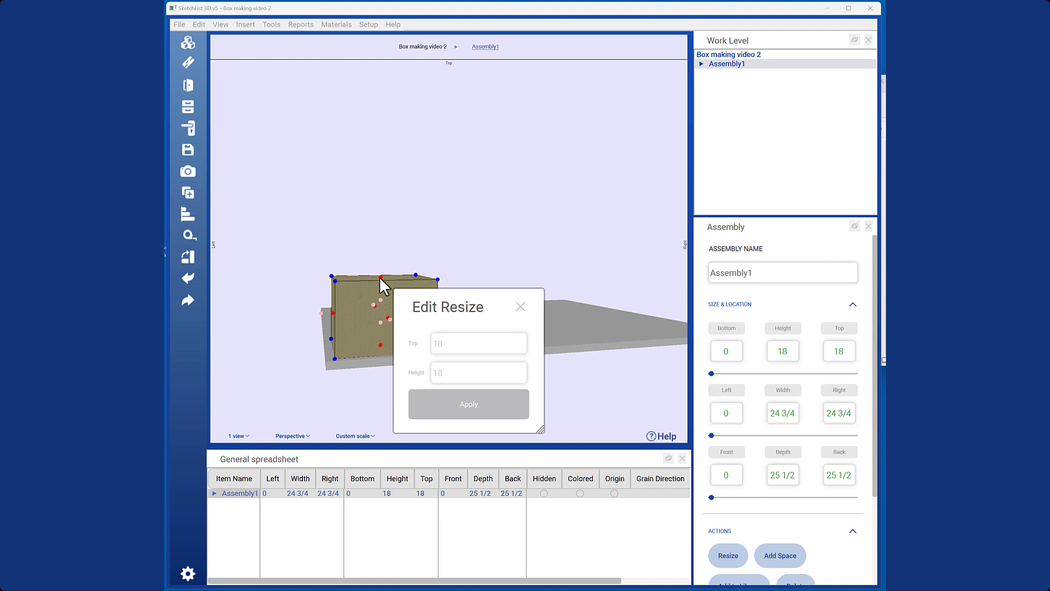
text(60)
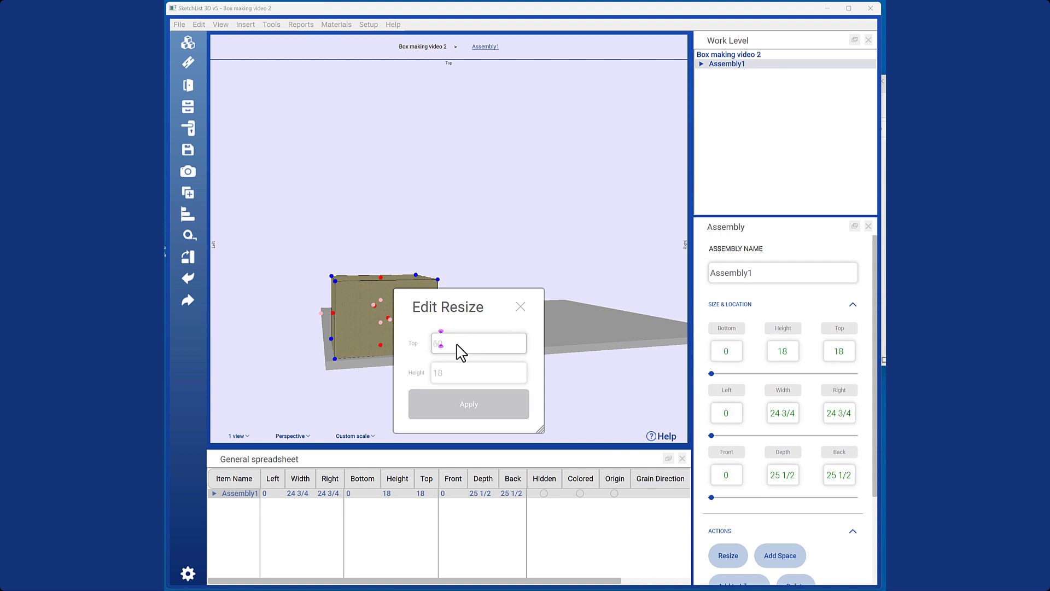
click(453, 411)
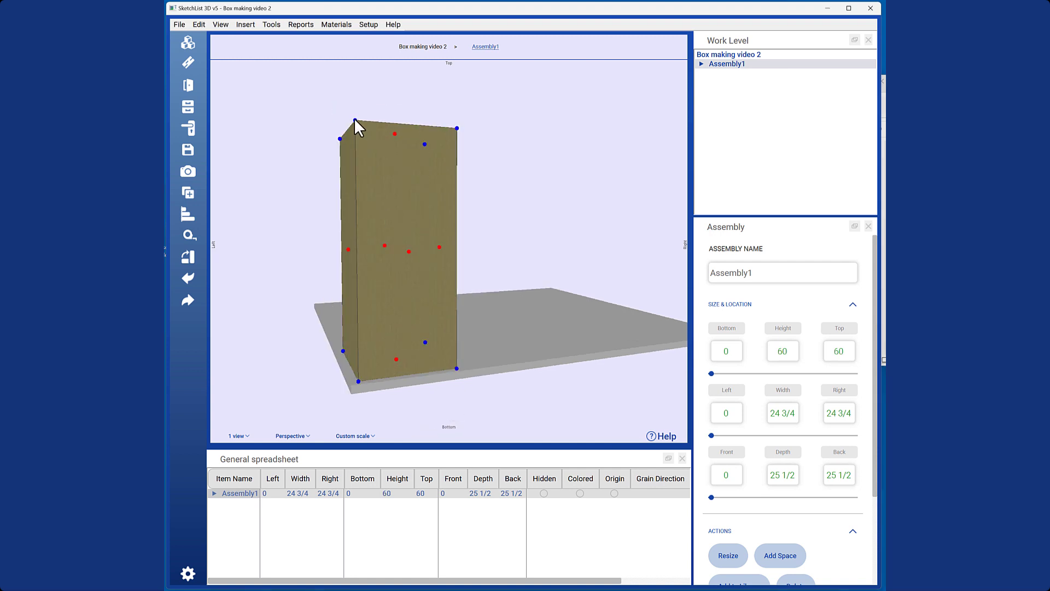
click(354, 119)
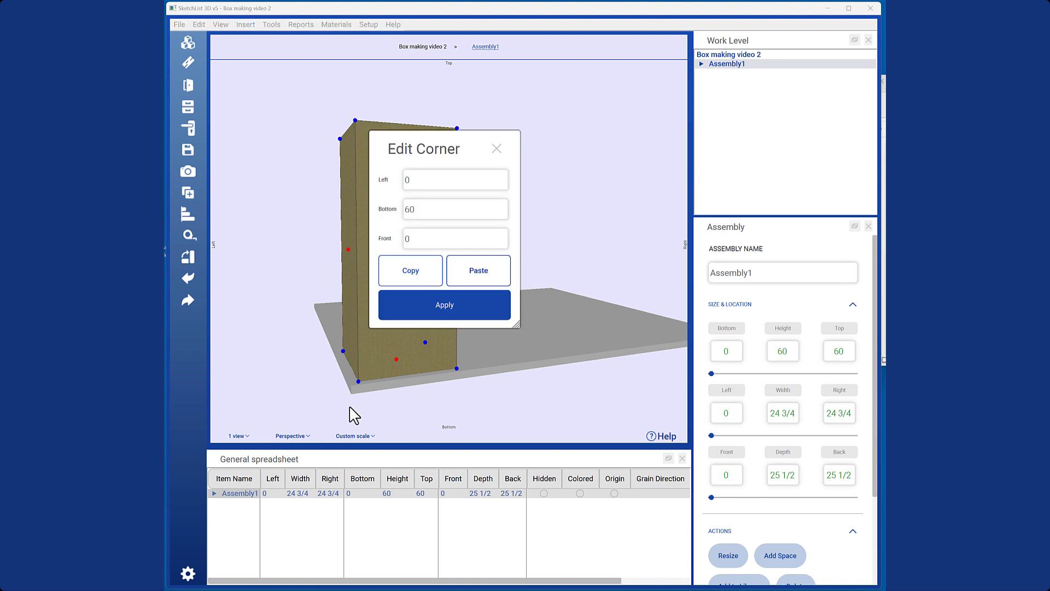
click(496, 148)
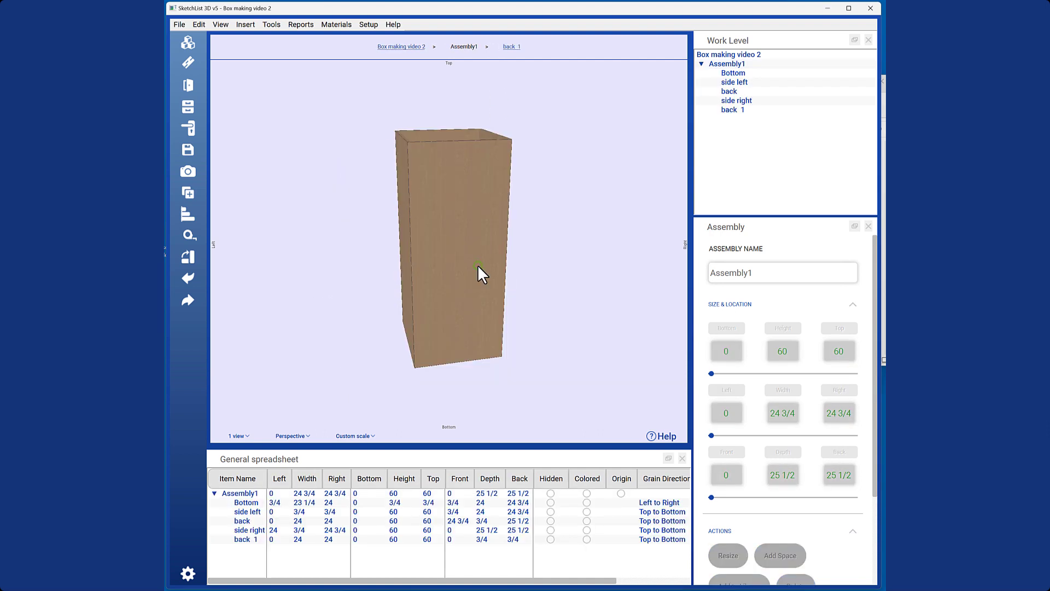
- Reduce the front board "back 1" to a width of 1.5 so it forms a narrow vertical stile
click(478, 267)
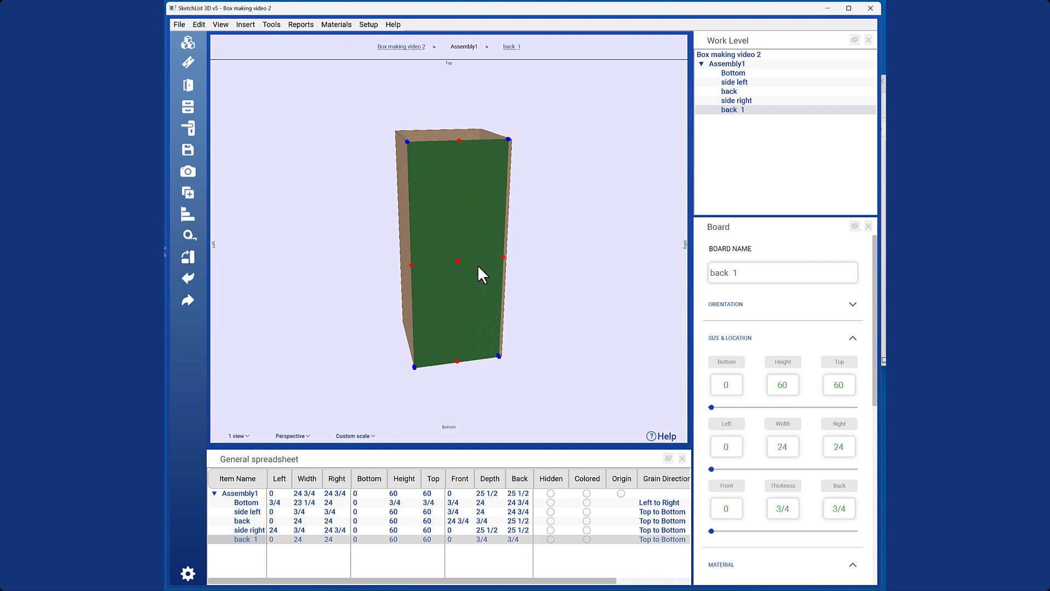
click(502, 256)
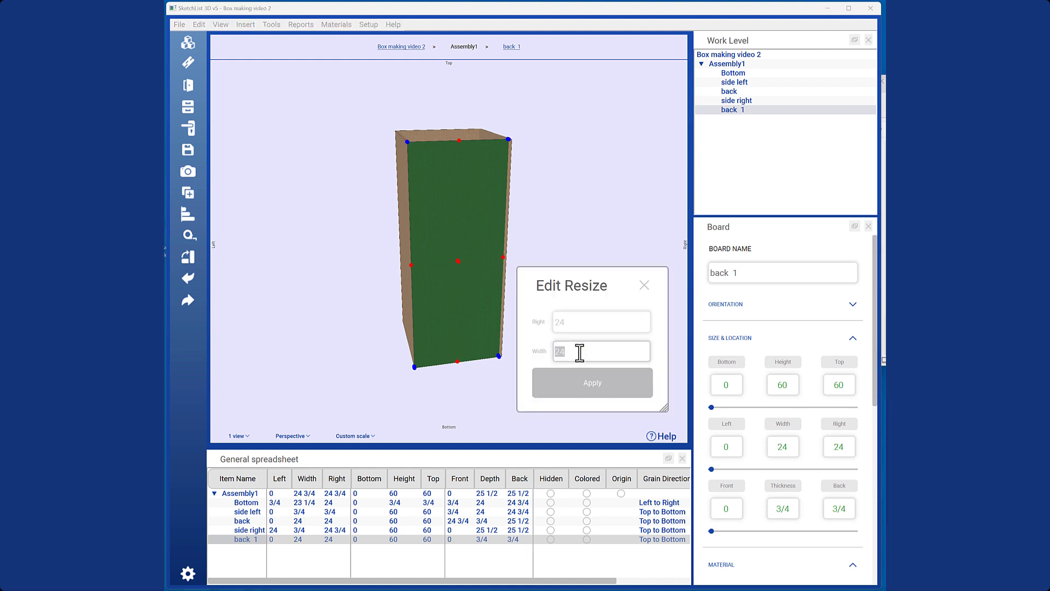
text(1.5)
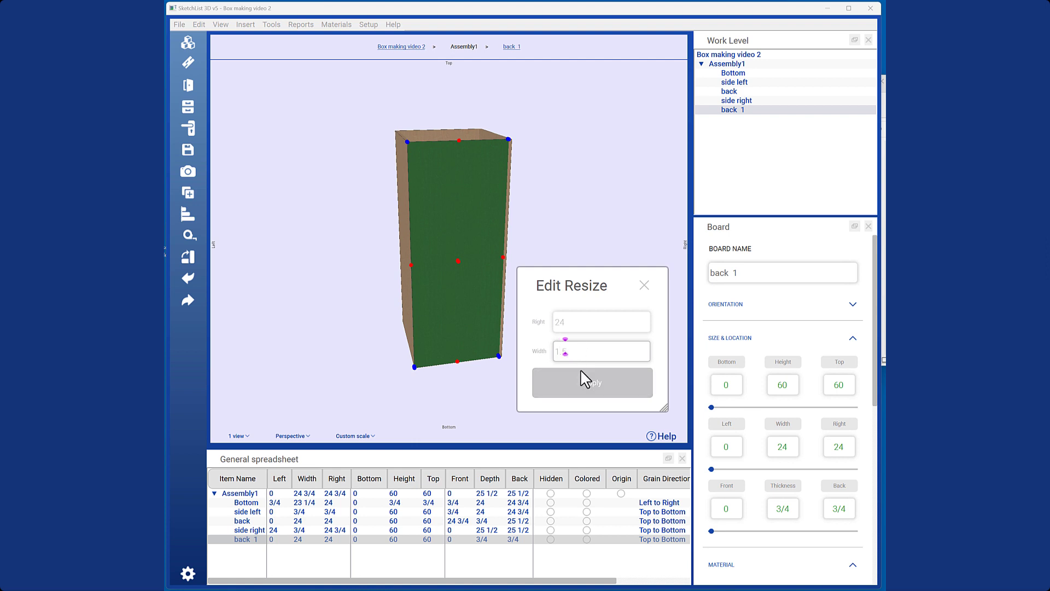
click(581, 382)
- Clone and mirror the narrow front board "back 1" to the opposite side of the box
mouse_move(479, 288)
mouse_down()
mouse_move(475, 246)
mouse_move(490, 294)
mouse_up()
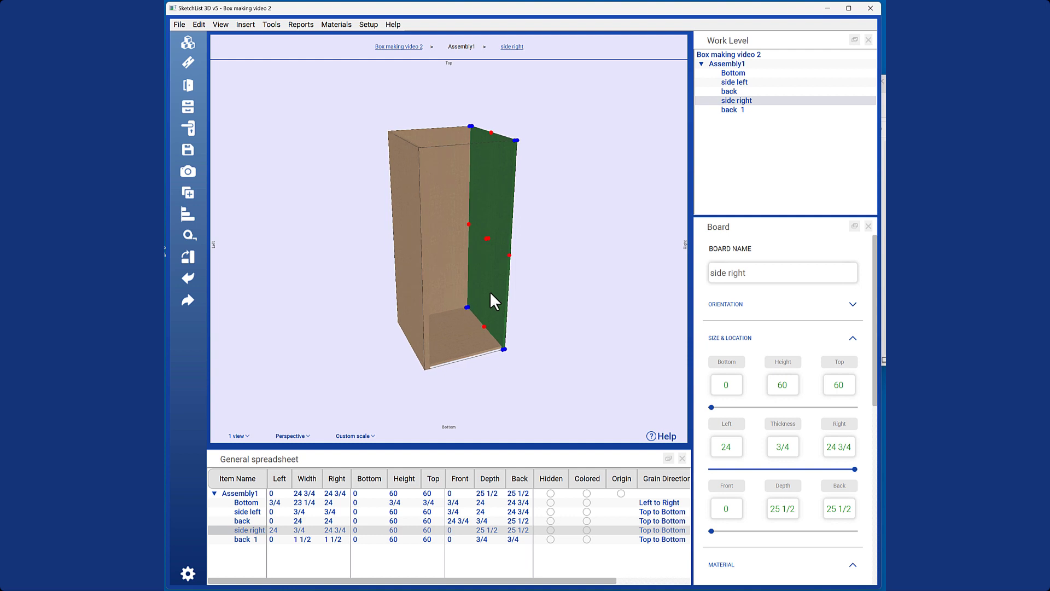
click(424, 278)
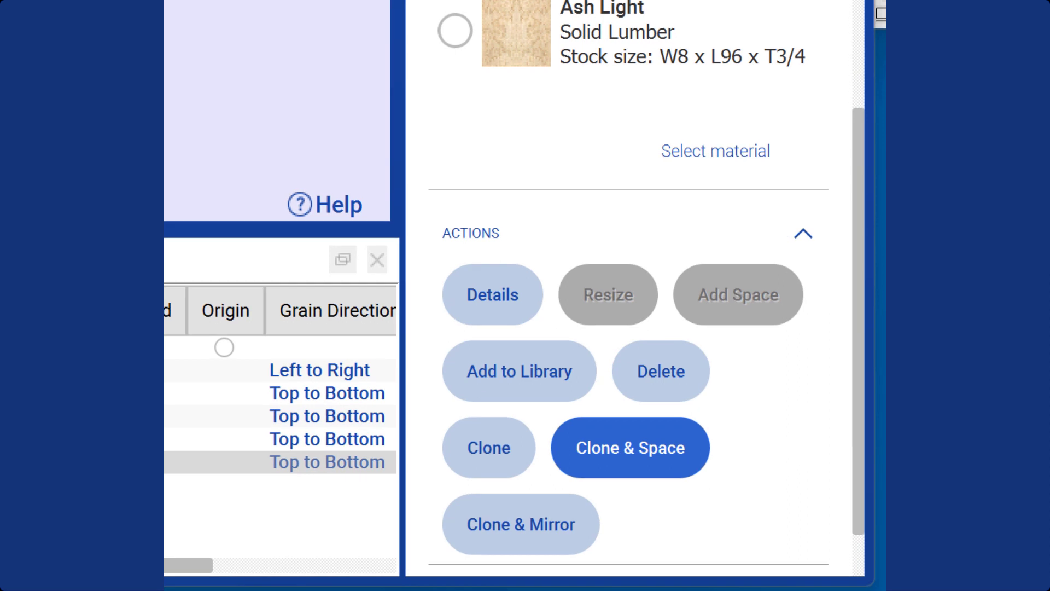
click(570, 520)
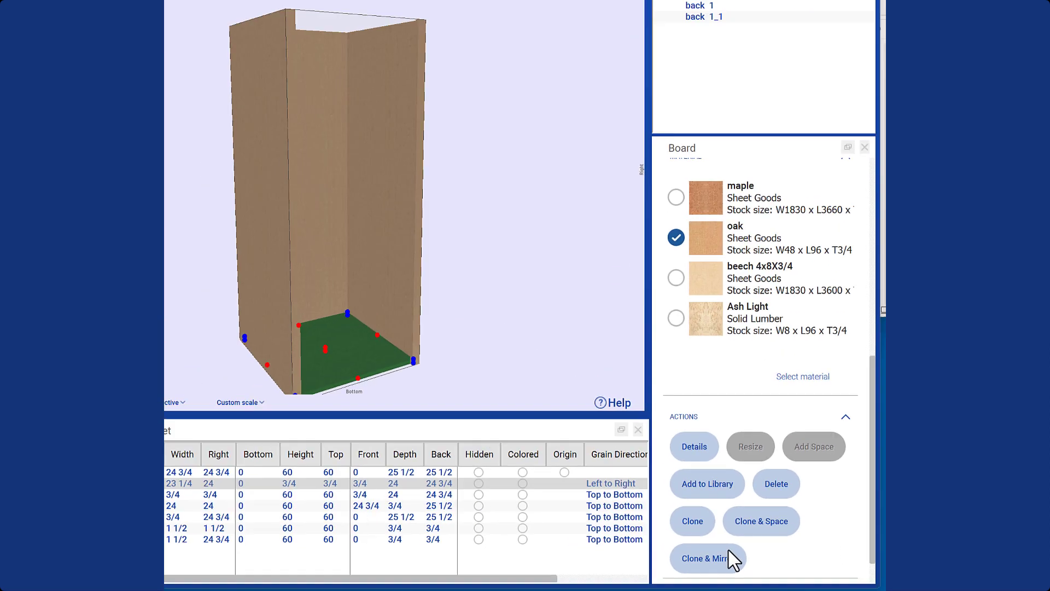
- Set the Bottom board's top to 4 by changing its bottom position instead of its thickness
scroll(831, 455, up, 3)
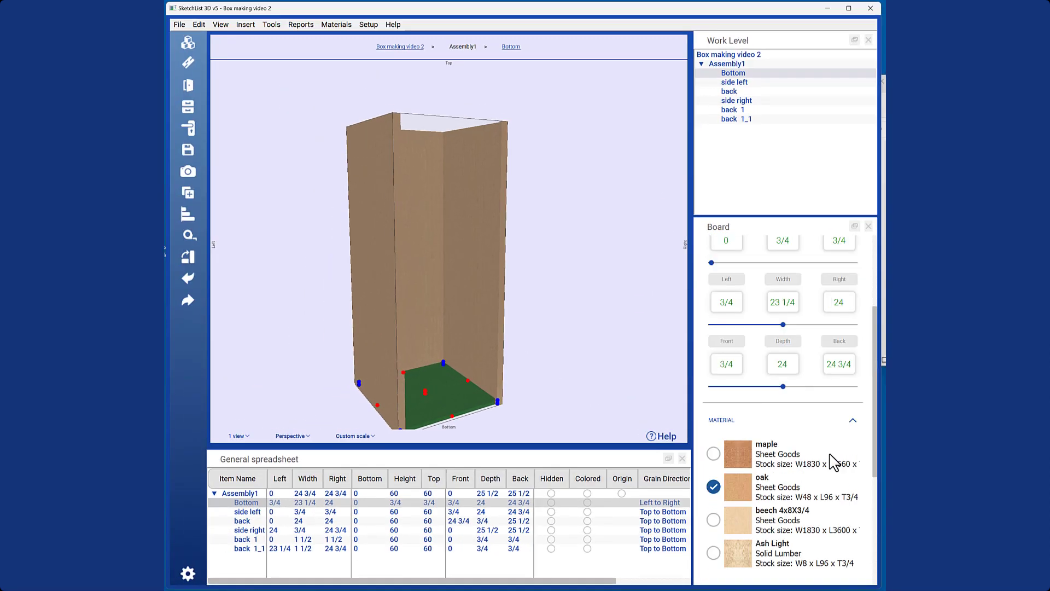
scroll(831, 455, down, 3)
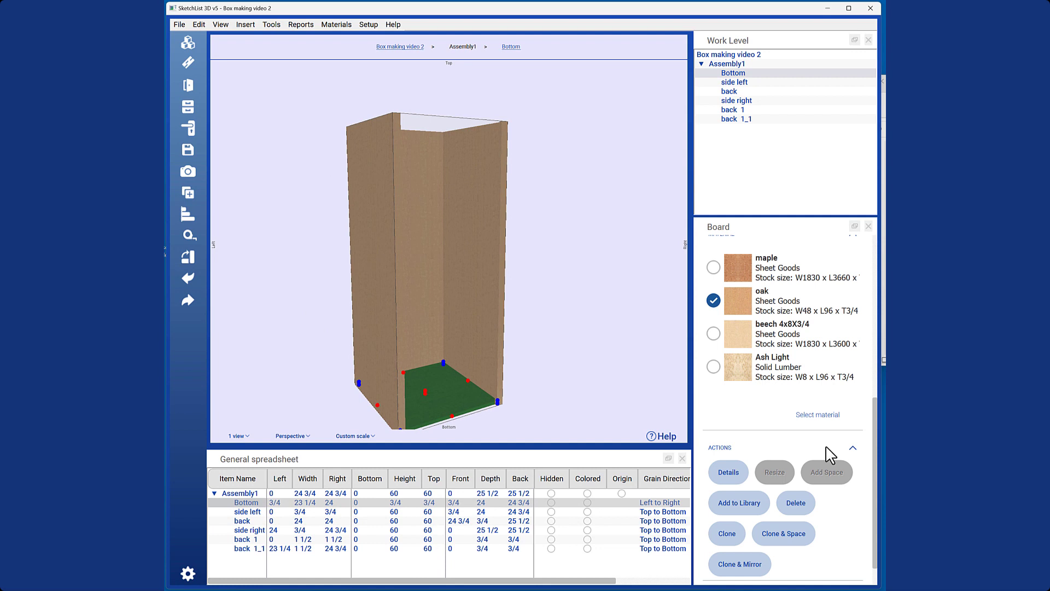
scroll(830, 455, down, 1)
scroll(830, 455, up, 5)
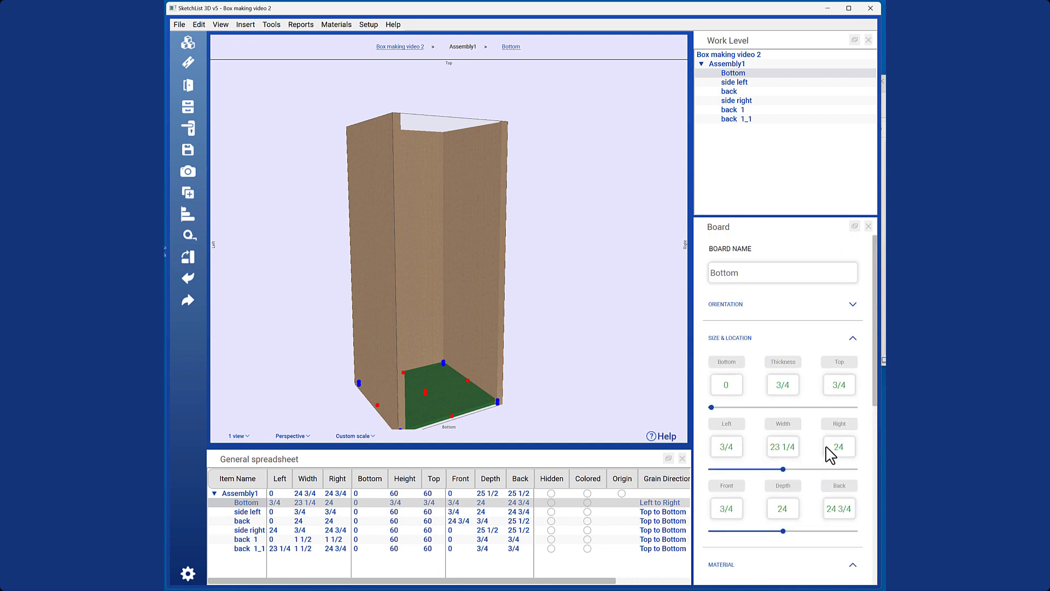
scroll(831, 455, down, 1)
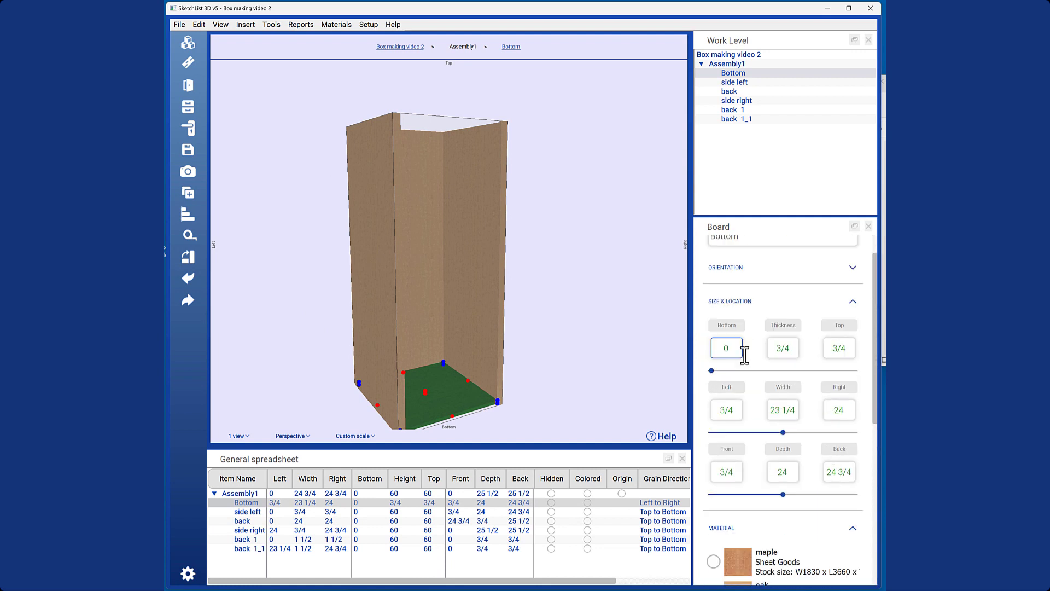
drag(851, 347, 833, 346)
text(4)
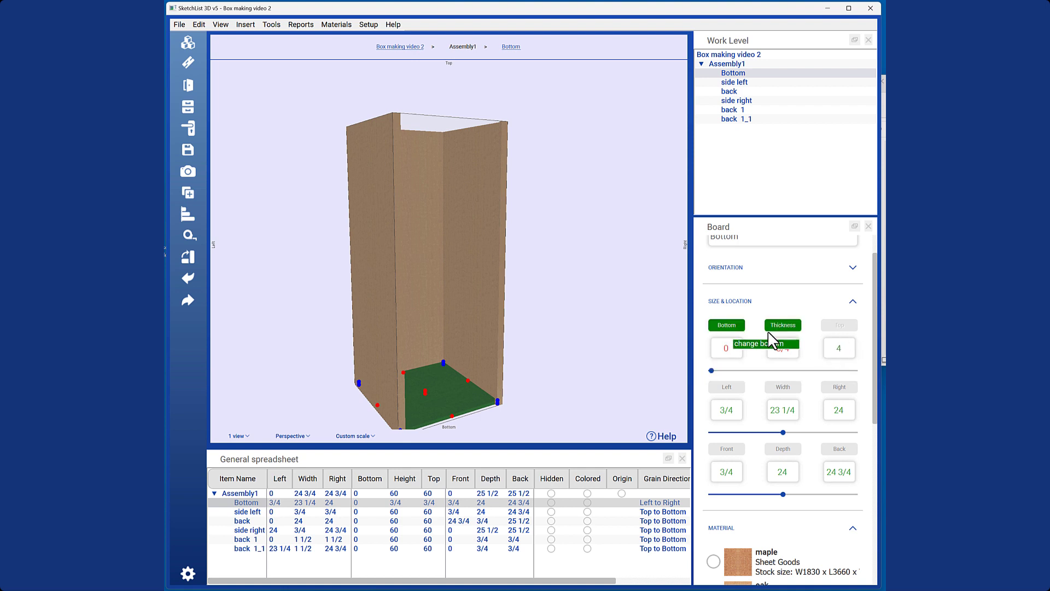
click(731, 326)
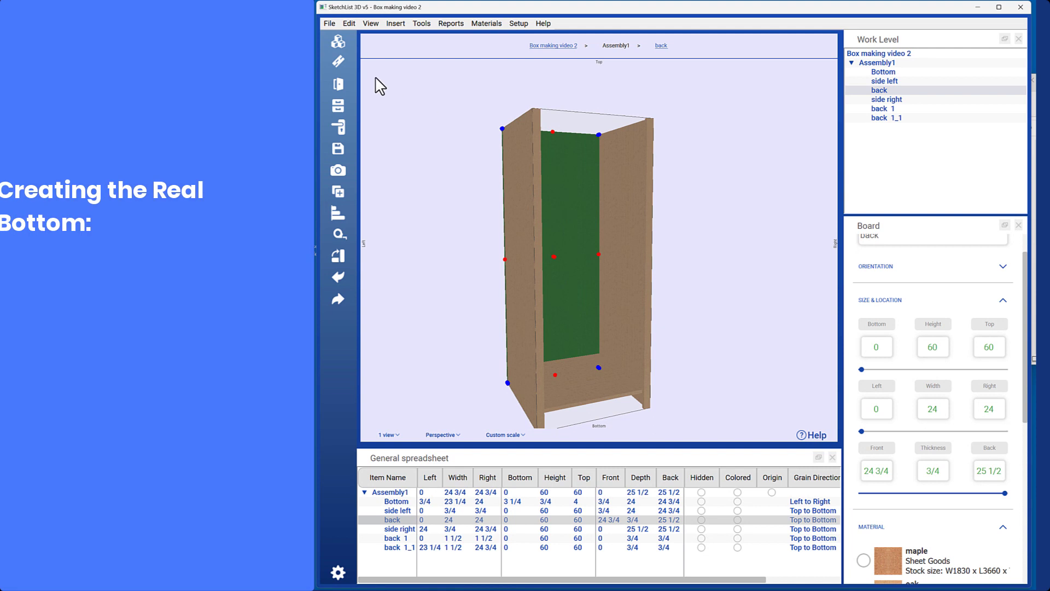
- Start a new board named "rail bottom" in poplar 1 x 6, with width 12, height 1 1/2 and depth 3/4
click(339, 60)
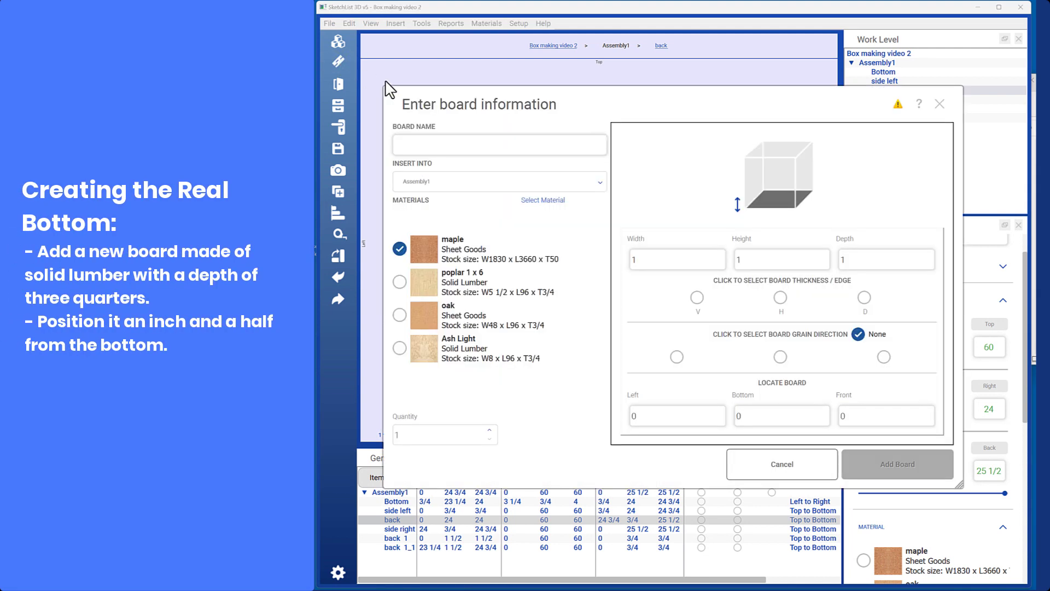
click(534, 145)
text(rail bottom)
click(400, 282)
click(635, 261)
click(745, 260)
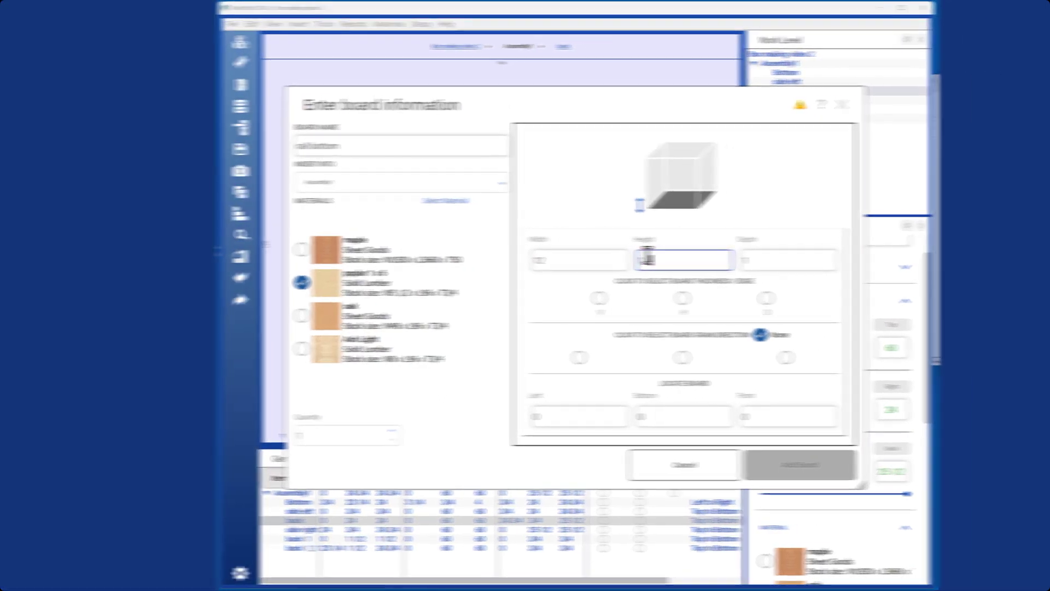
click(753, 260)
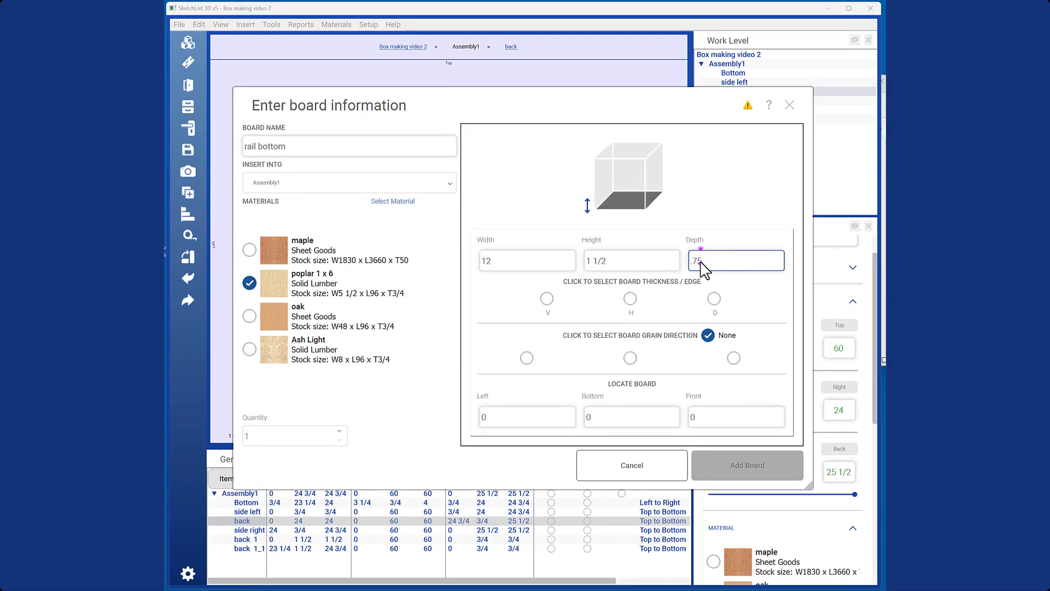
- Make depth the board's thickness, use left-to-right grain, locate it at left 1 1/2 and bottom 4, and add it
click(714, 299)
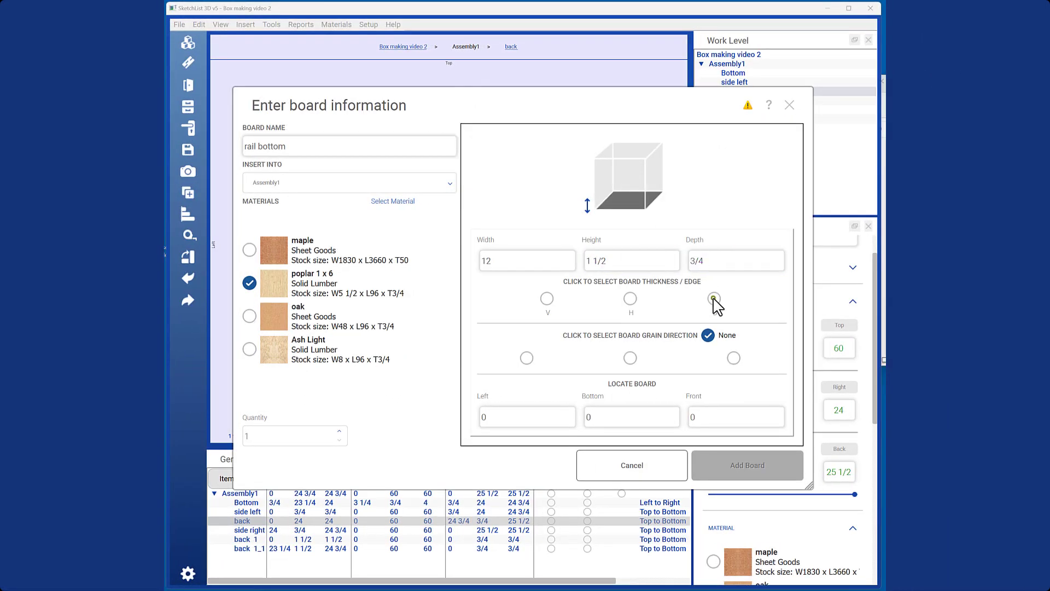
click(526, 358)
click(497, 417)
text(1 1/2)
click(604, 417)
text(4)
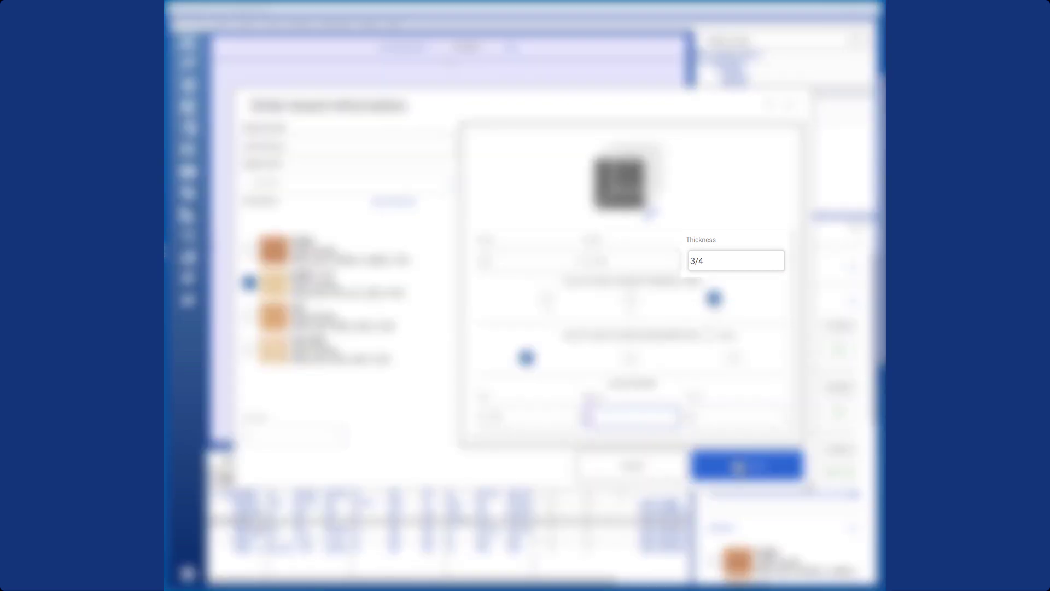
click(735, 462)
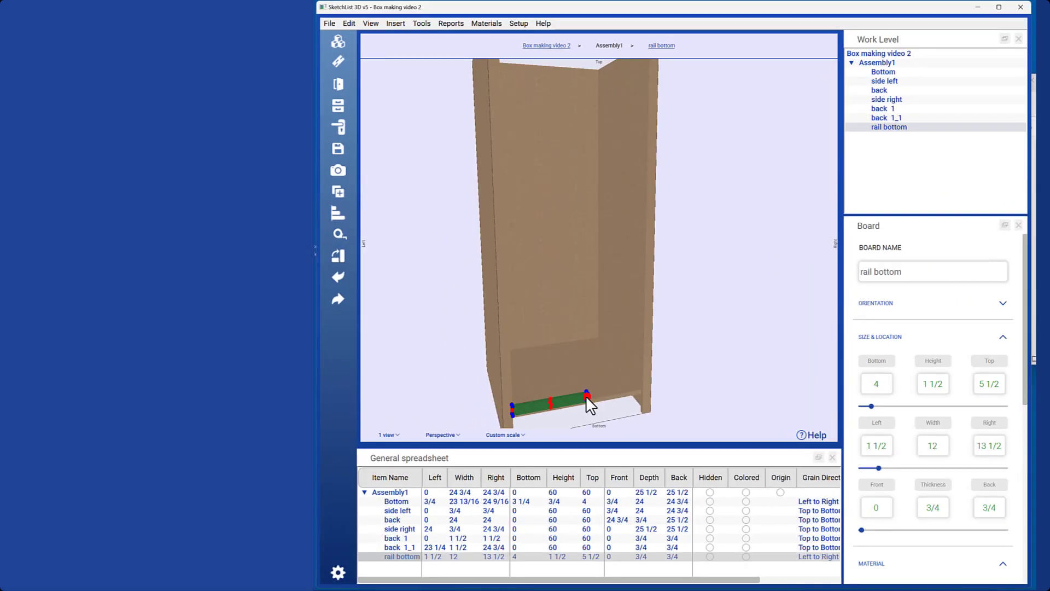
- Stretch the rail bottom board to a right position of 23.25 and move its top to 4
right_click(586, 396)
click(672, 461)
text(23.25)
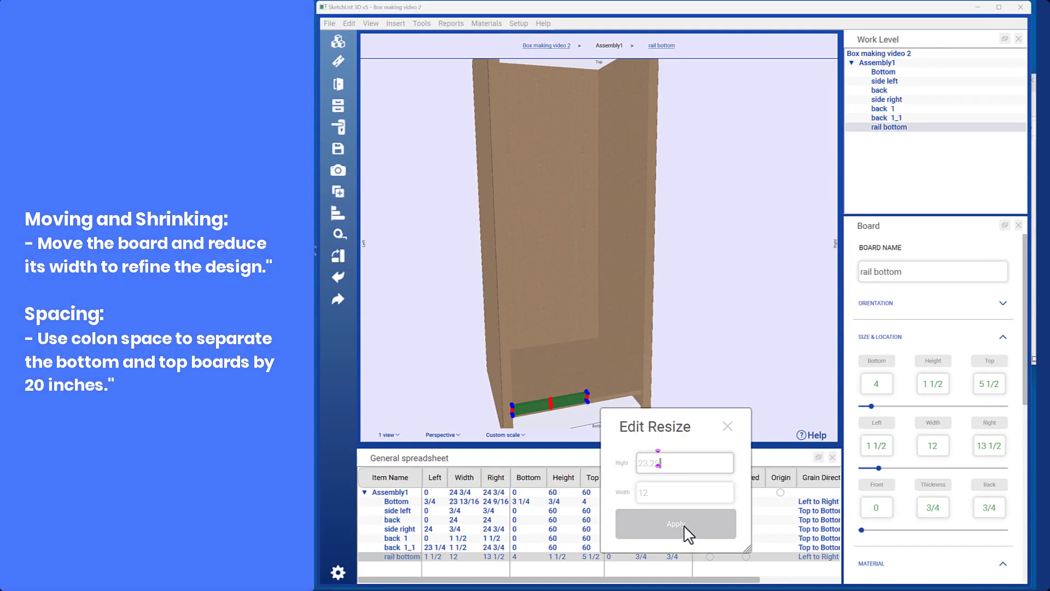
click(684, 525)
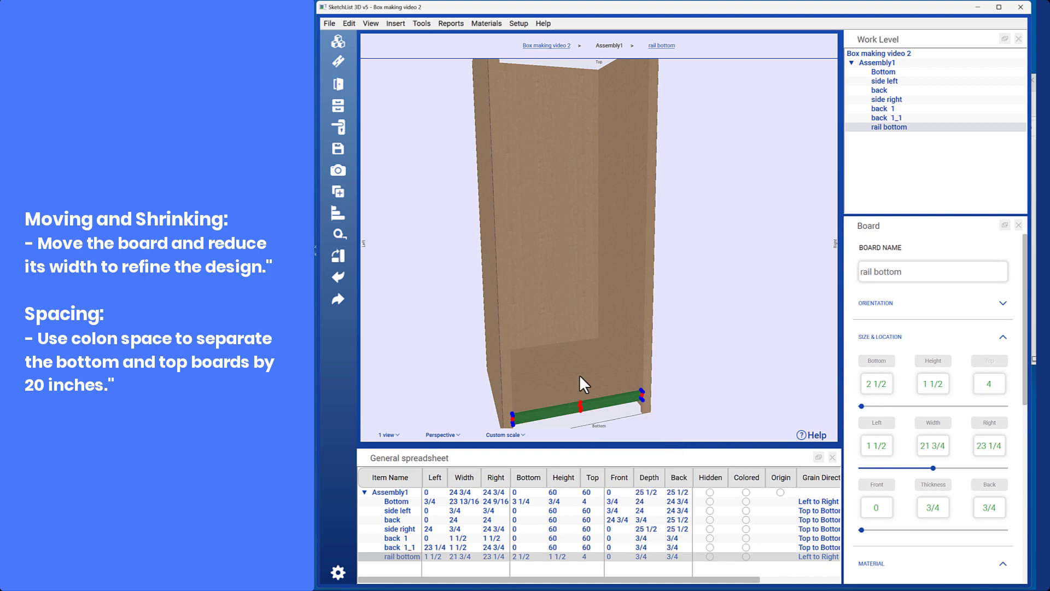
scroll(580, 376, down, 3)
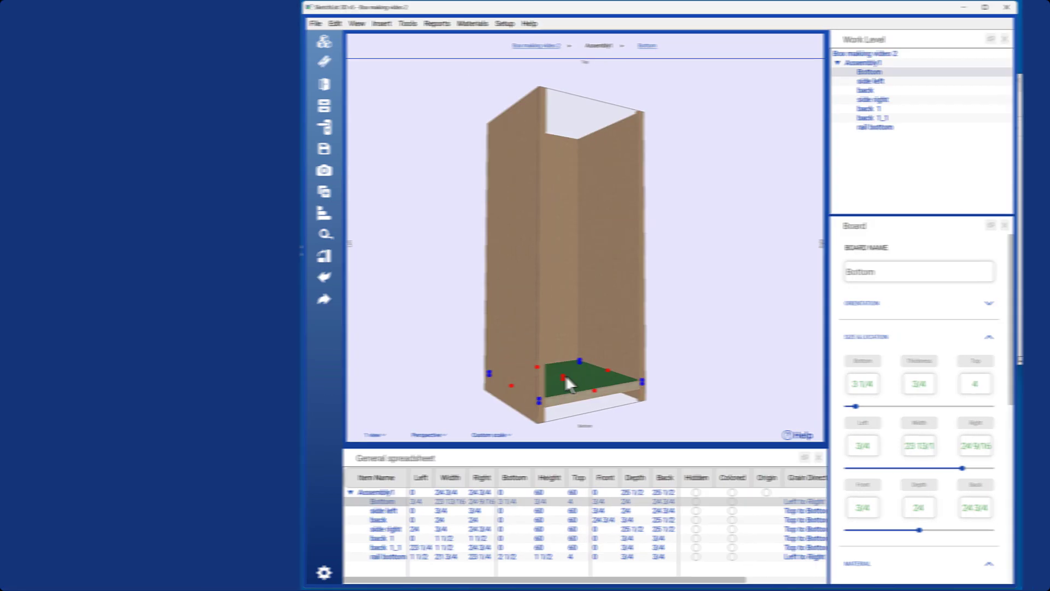
text(4)
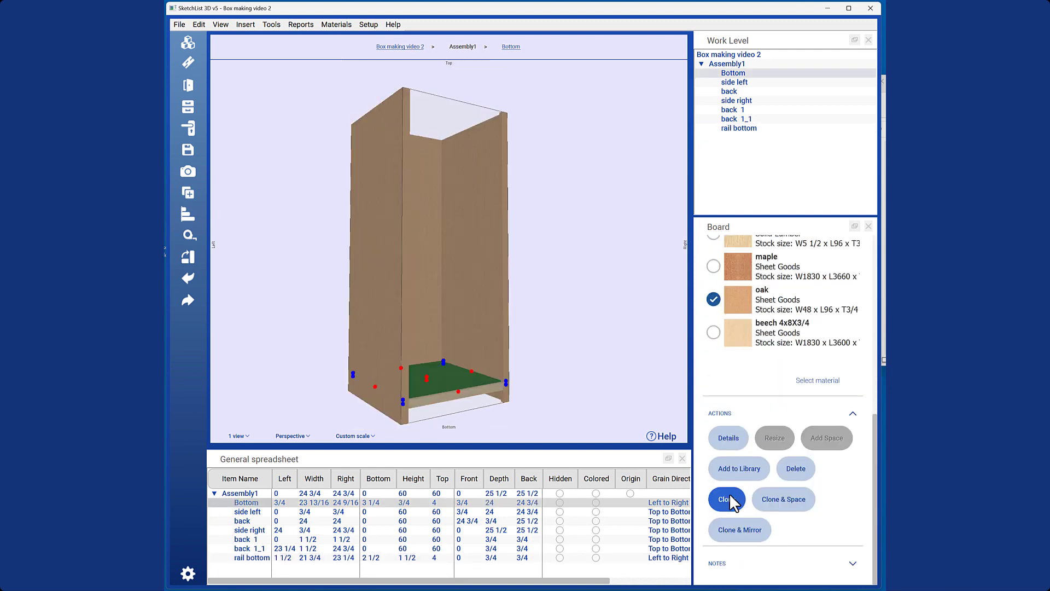
- Clone the Bottom board and set the copy's top to 60 to close the top of the cabinet
click(727, 499)
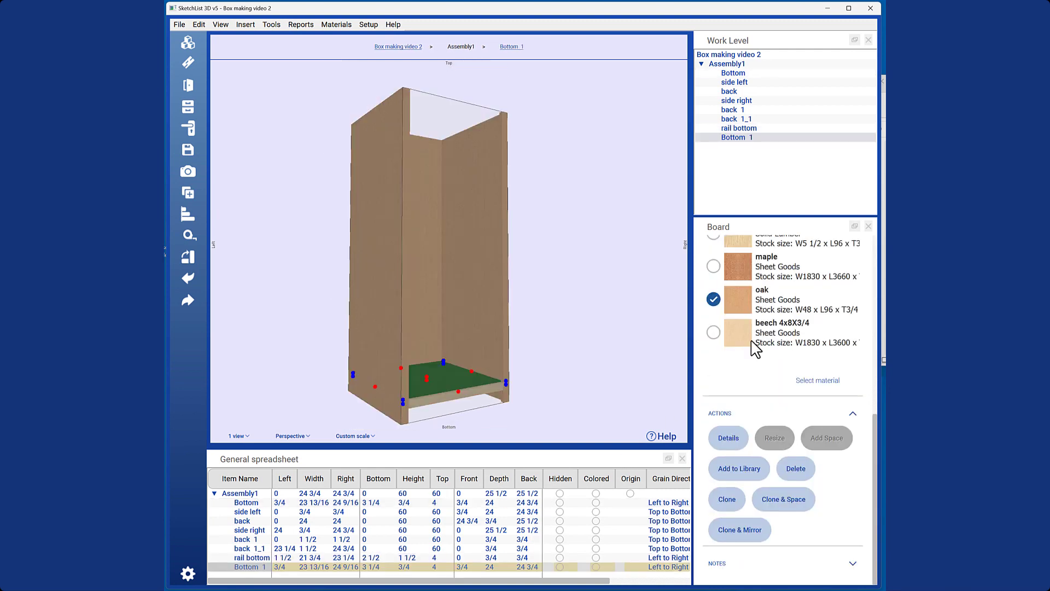
click(441, 568)
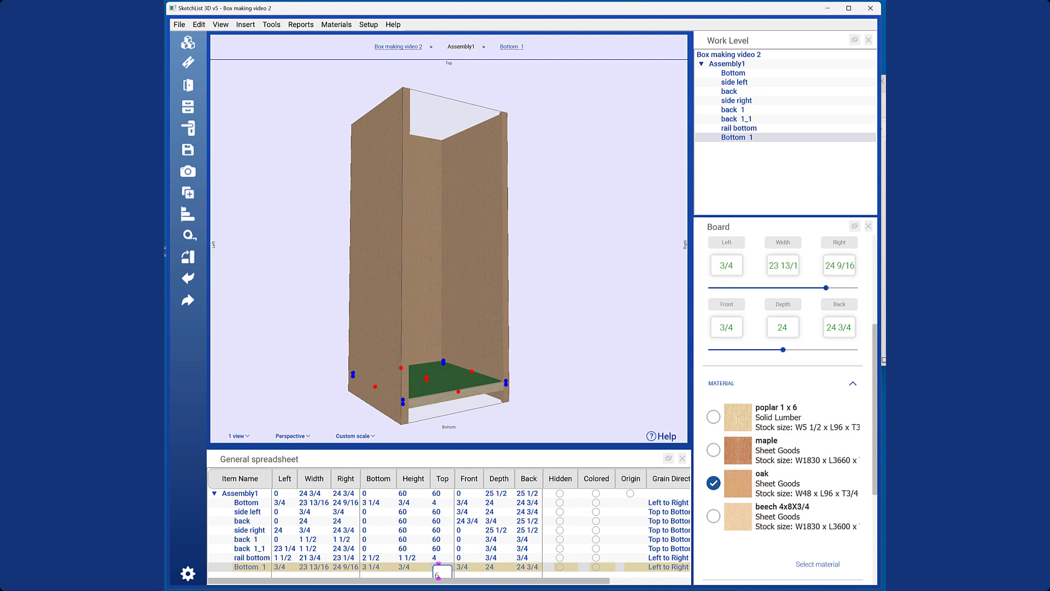
key(Return)
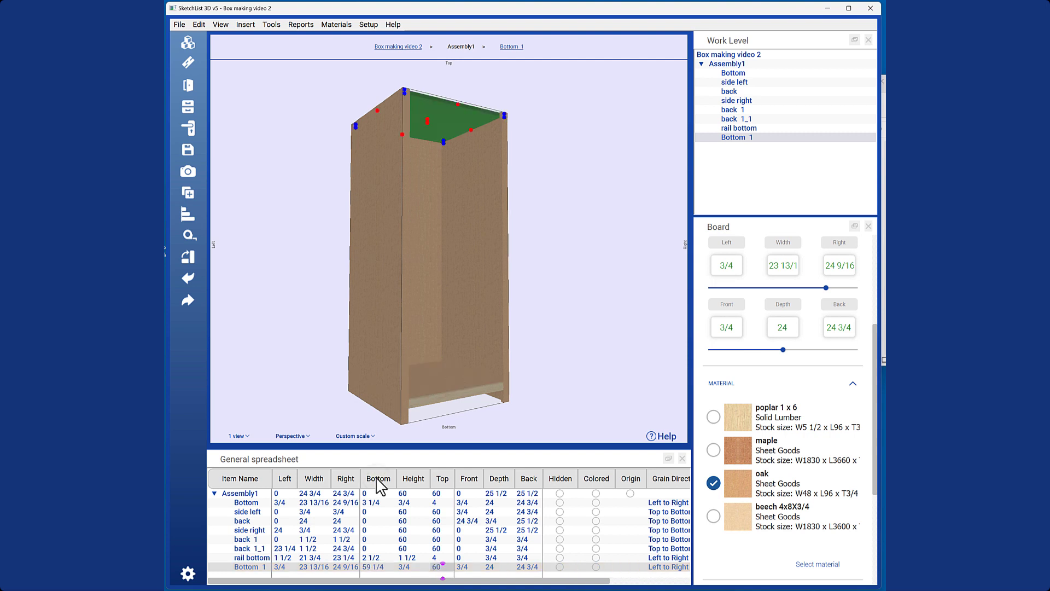
- Clone the rail bottom board and set the copy's top to 60
click(484, 389)
scroll(781, 416, down, 3)
click(727, 498)
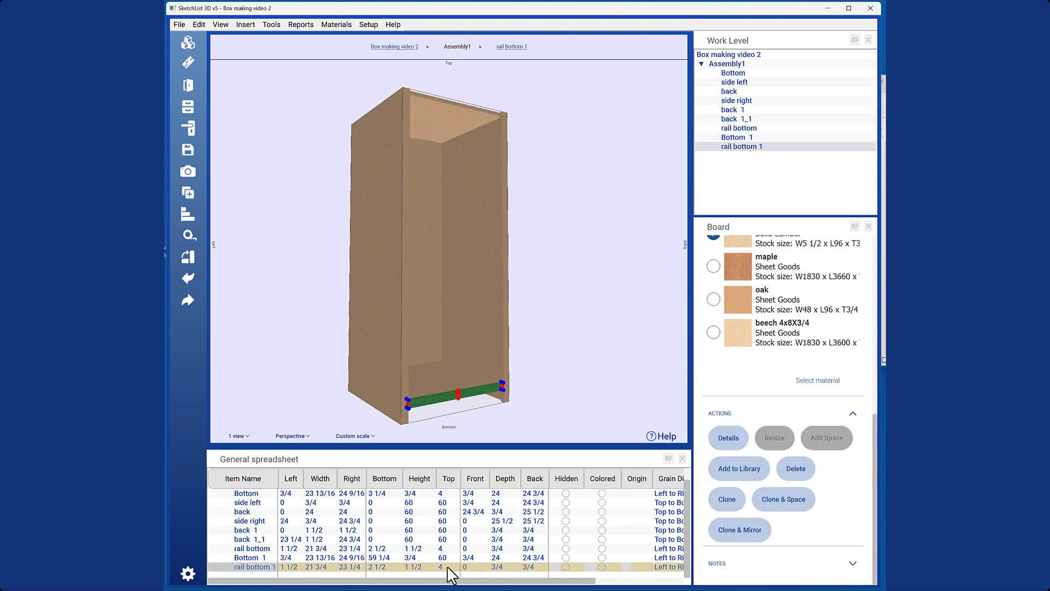
double_click(448, 567)
text(60)
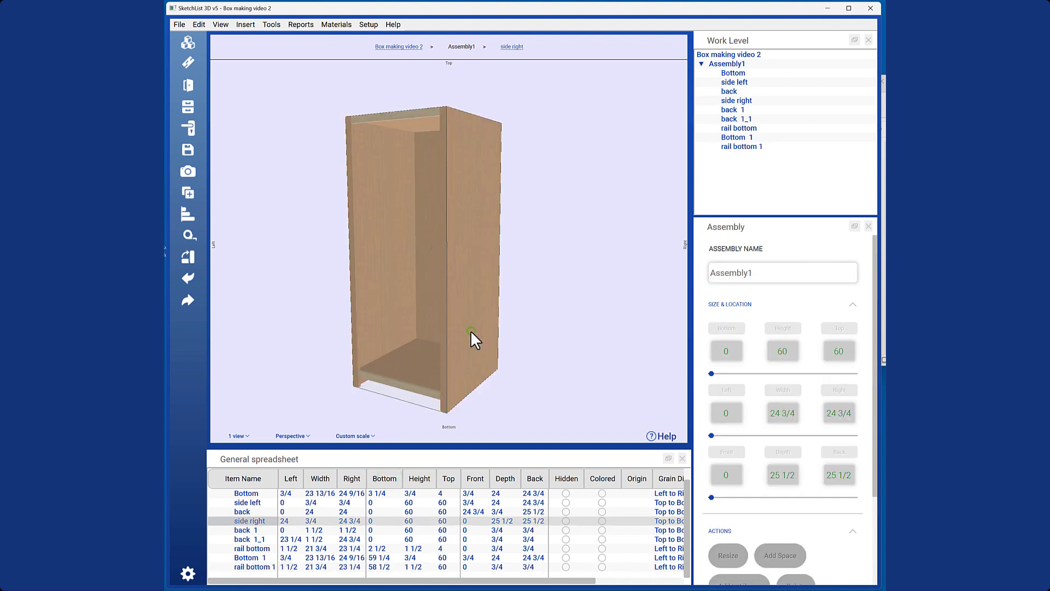
- Resize the side right board so its front starts at .75, behind the front stile
click(470, 330)
click(445, 266)
click(515, 334)
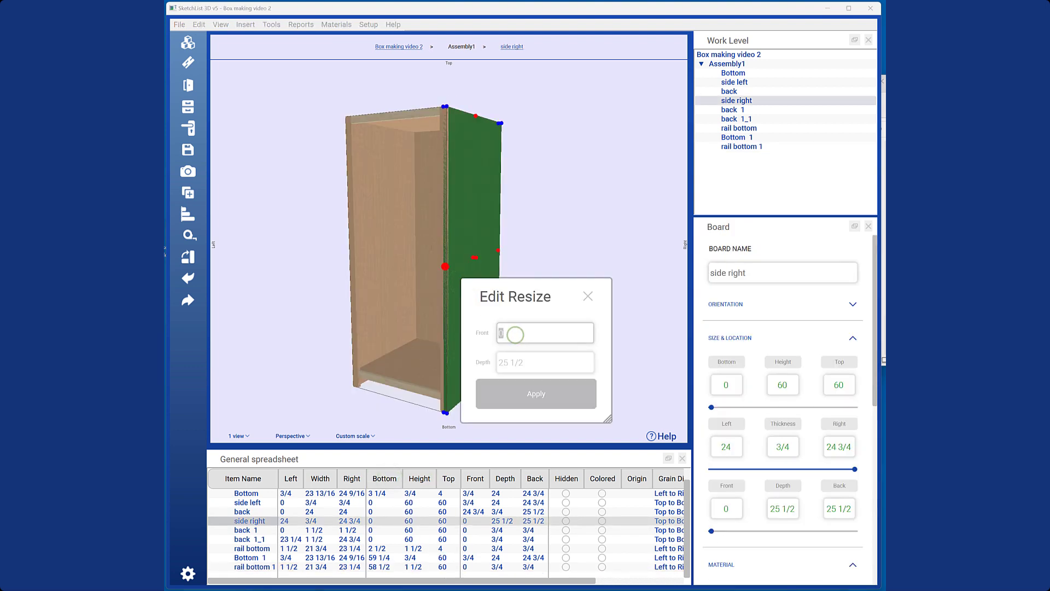
click(529, 392)
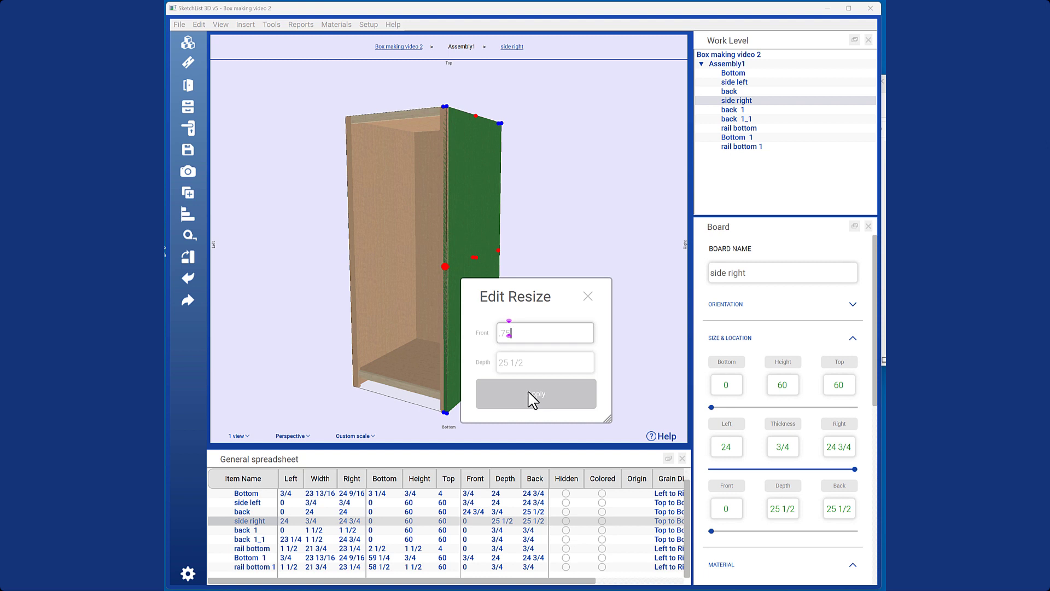
- Clone and space the lower Bottom board upward from its bottom as two shelves, with a fixed space amount of 20
click(436, 369)
click(436, 371)
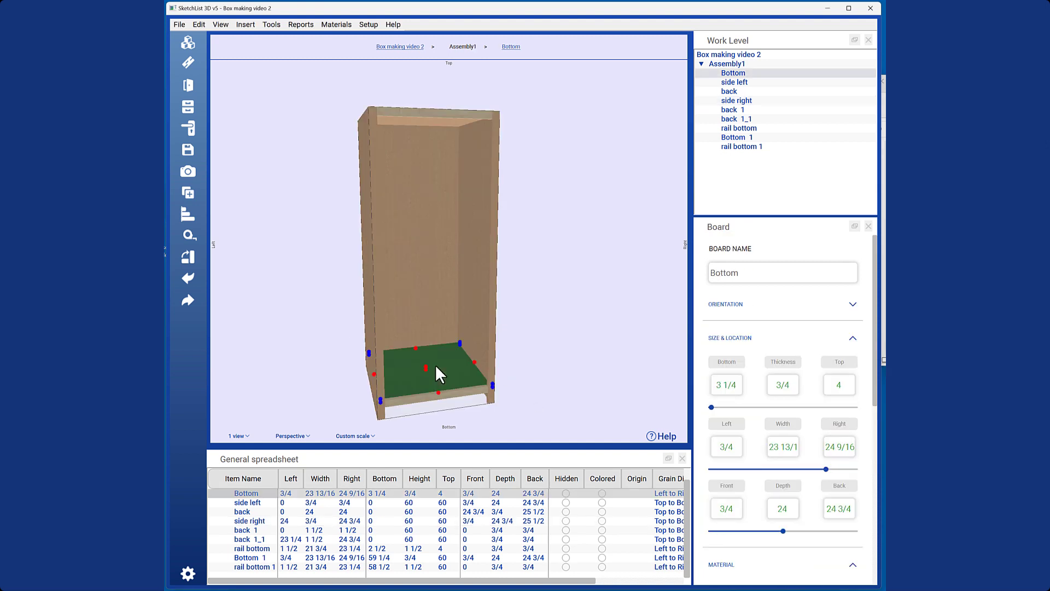
scroll(786, 500, down, 10)
click(783, 499)
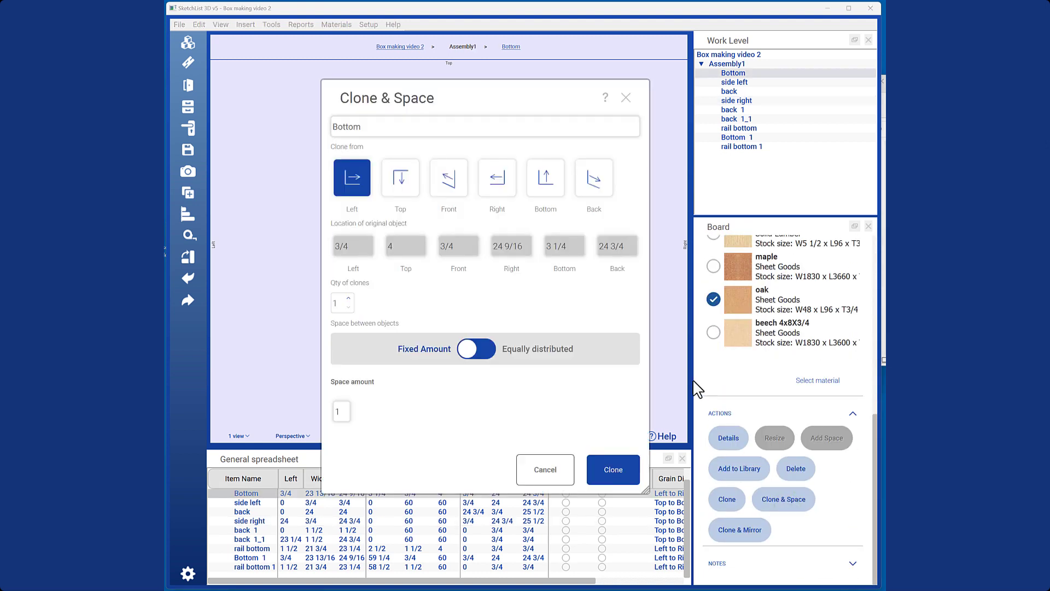
click(540, 182)
click(349, 298)
drag(335, 411, 361, 412)
text(20)
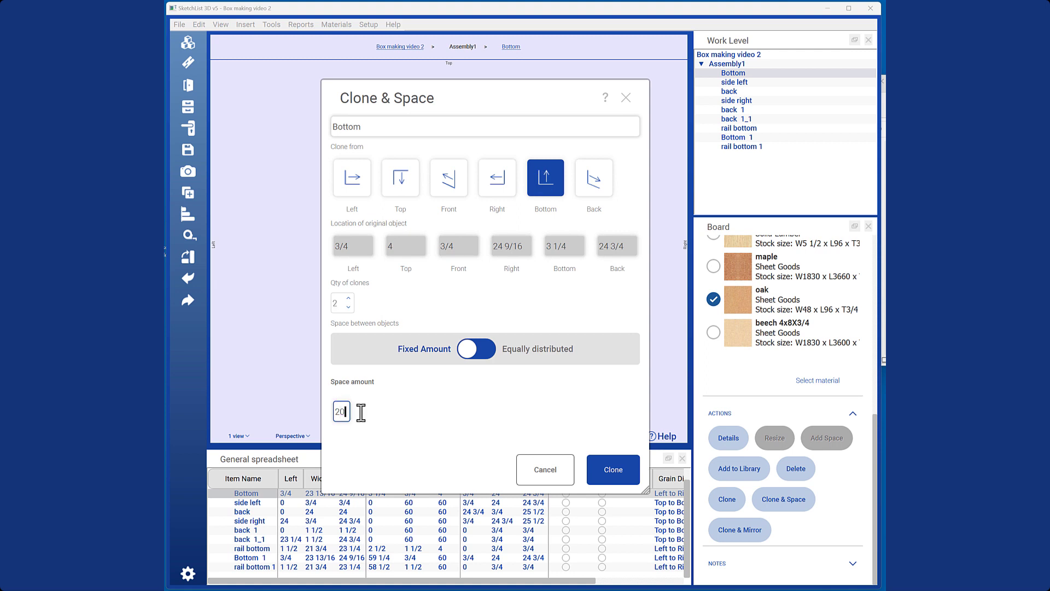
click(610, 468)
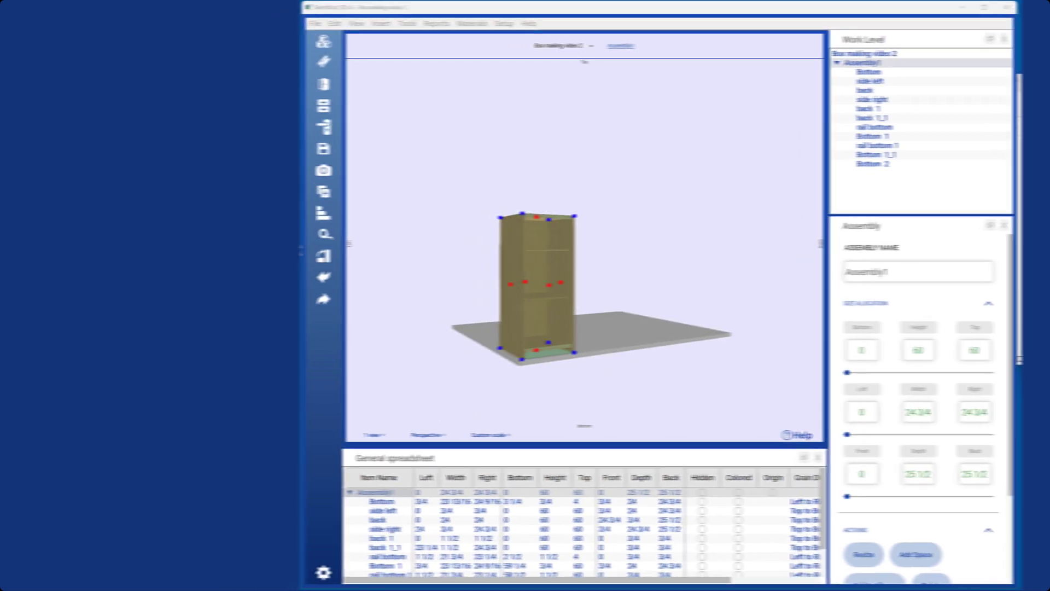
- Clone and mirror the finished cabinet assembly to the opposite end of the project, and add a new empty assembly
scroll(862, 519, down, 3)
click(880, 530)
click(343, 41)
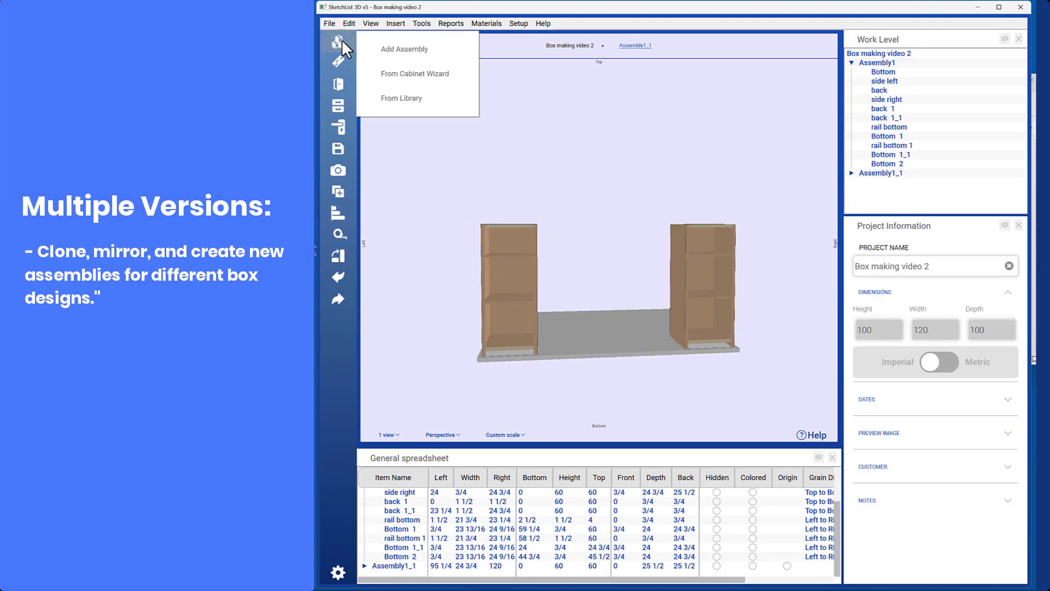
click(405, 49)
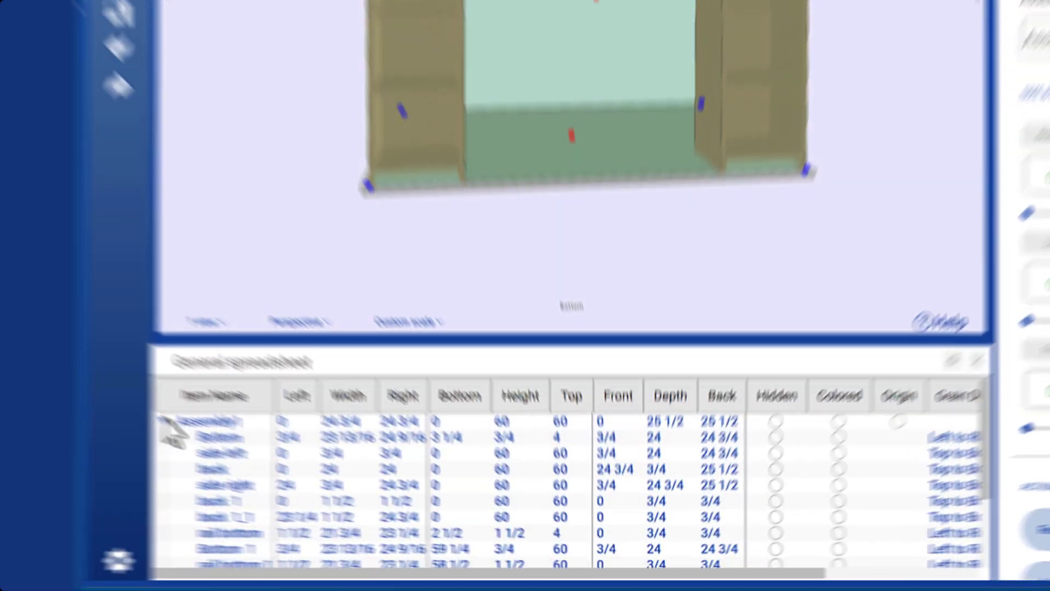
- Rename the original cabinet assembly left, its mirrored copy right, and the new empty assembly center
click(99, 398)
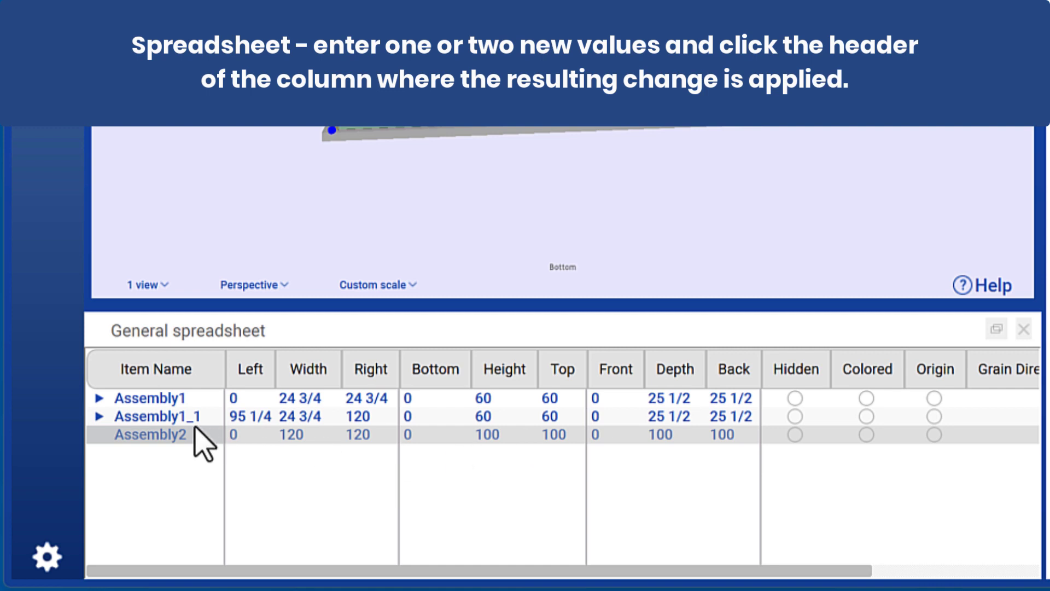
click(200, 398)
text(left)
click(167, 417)
text(right)
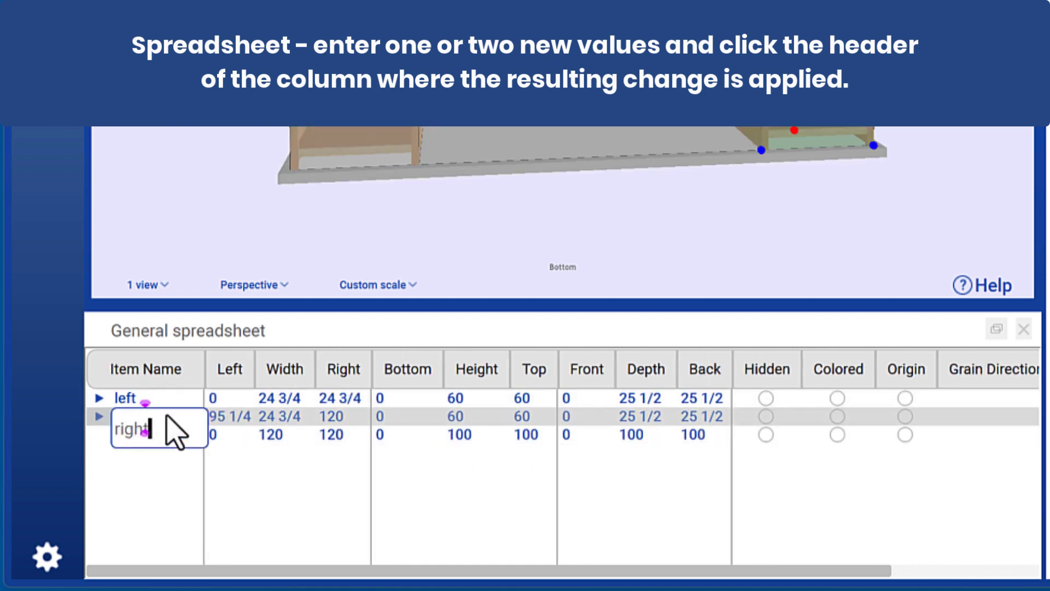
click(148, 431)
text(center)
- Set the center assembly's top to 60 by changing its height
click(510, 436)
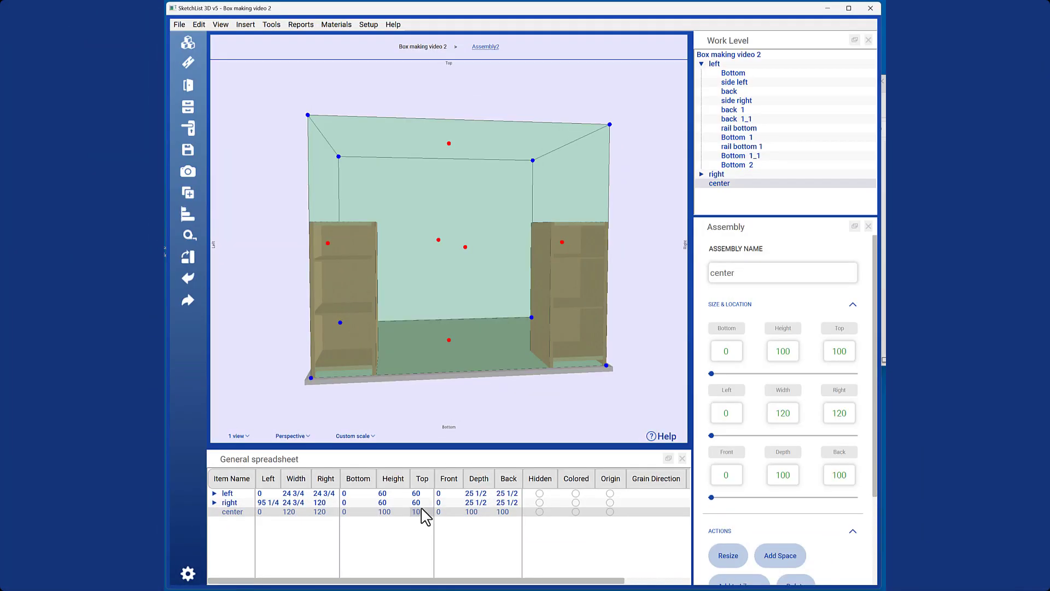
text(60)
key(Return)
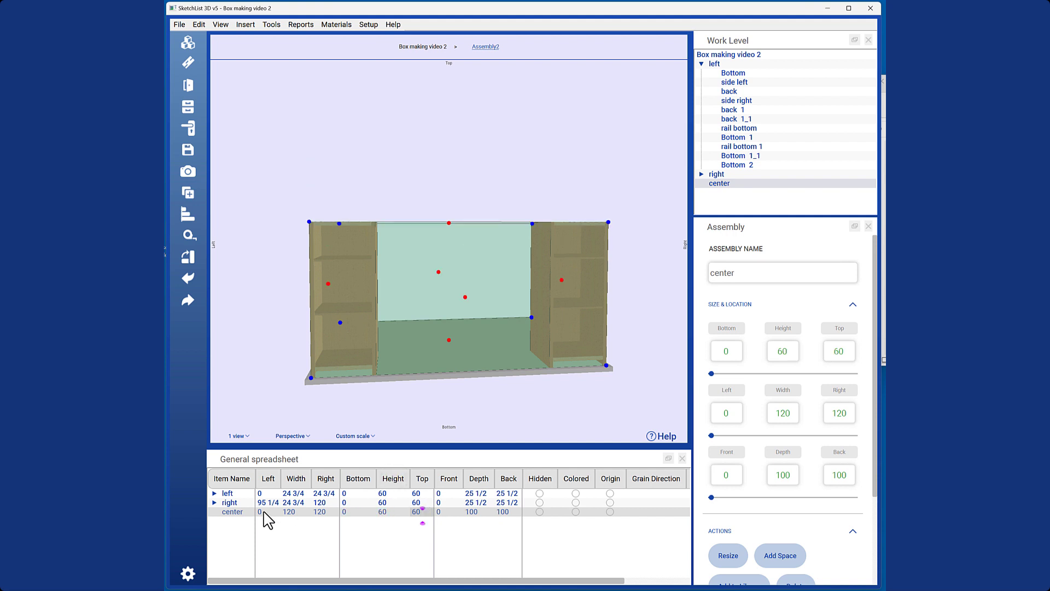
- Fit the center assembly between the cabinets by copying 24 3/4 into its left and setting its right to 95 1/4, adjusting the width
click(332, 493)
double_click(332, 494)
key(ctrl+c)
double_click(263, 512)
key(ctrl+v)
click(307, 541)
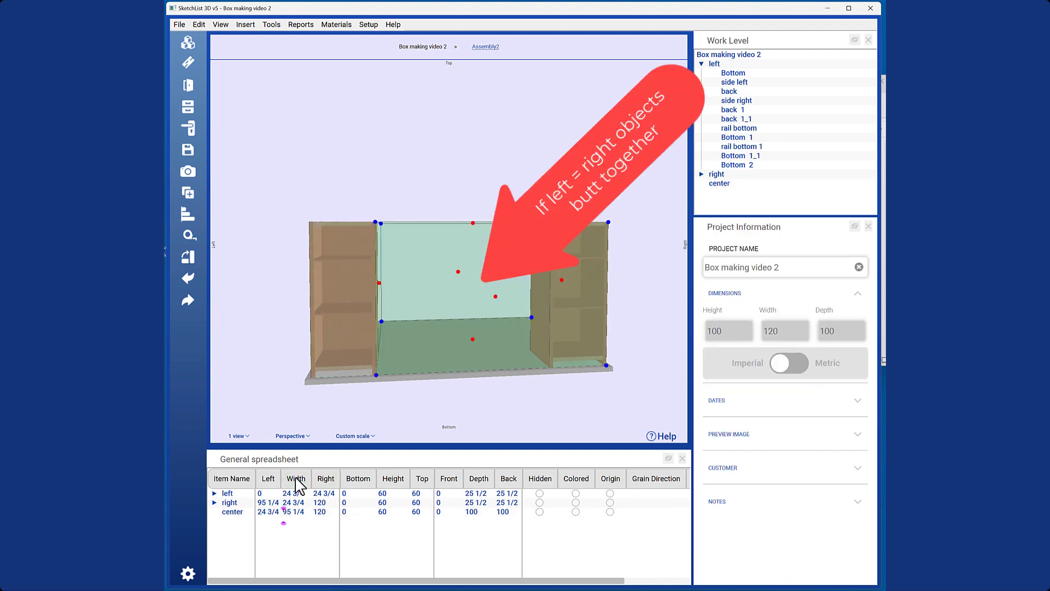
click(327, 512)
click(327, 511)
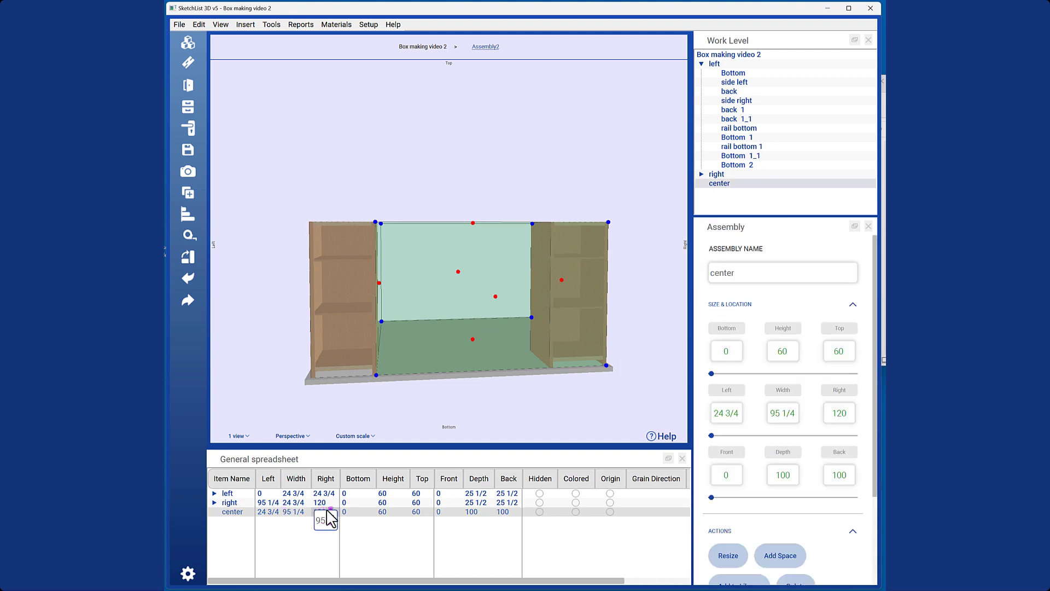
key(Return)
- Set the center assembly's depth to 12 and enter 25 for its back position
click(472, 511)
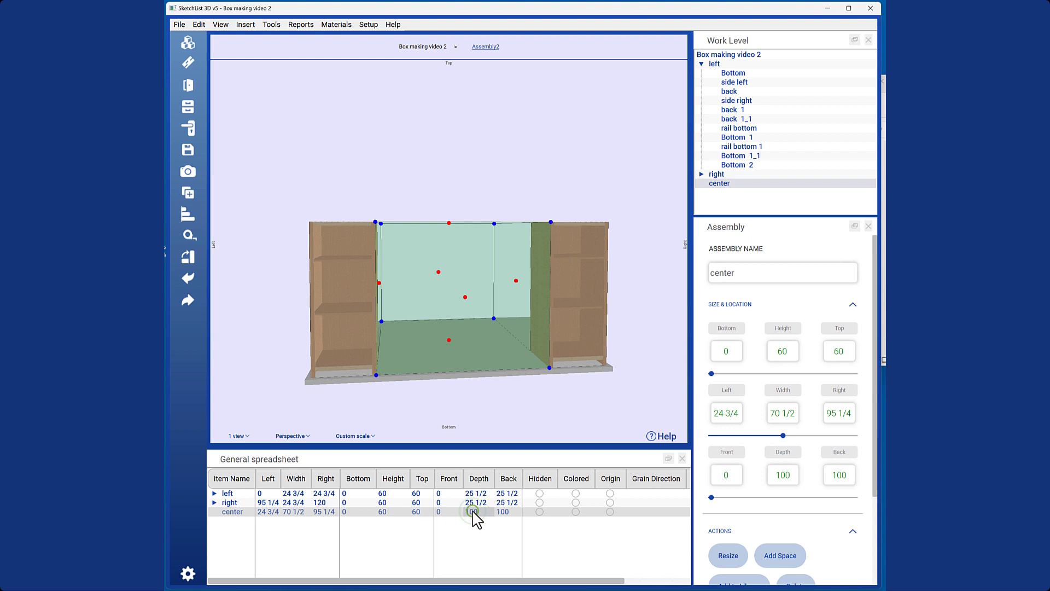
text(12)
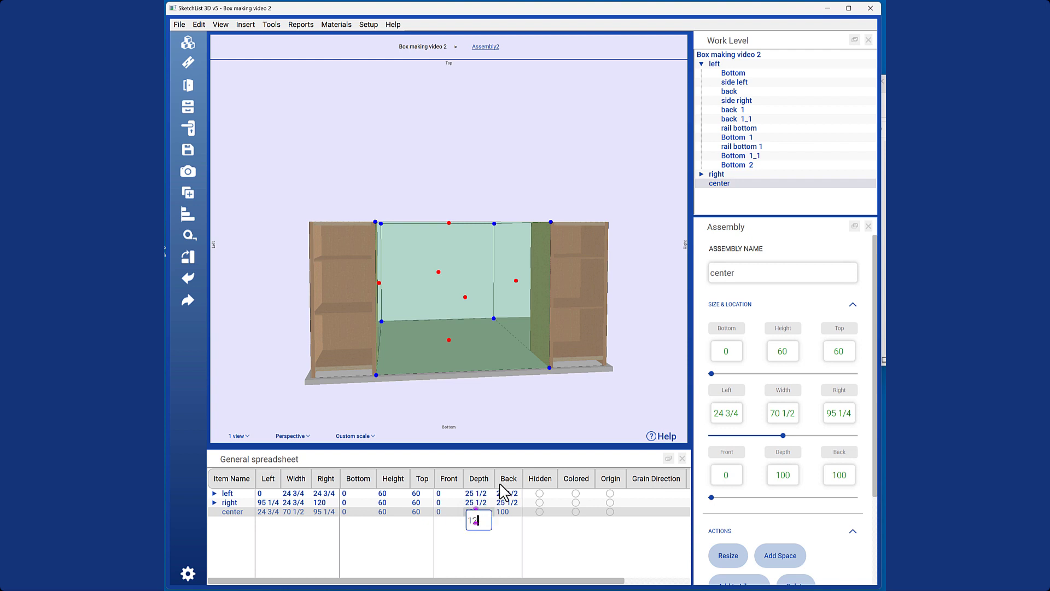
click(508, 513)
text(25)
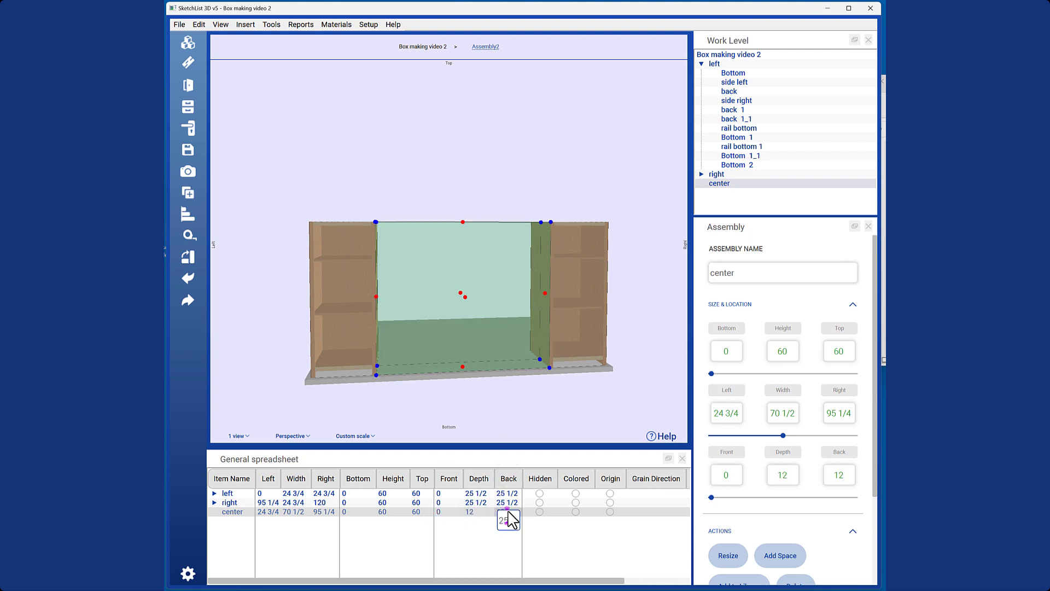
- Clone the left assembly and move the copy so its left position is 24.75, directly beside the original
click(730, 507)
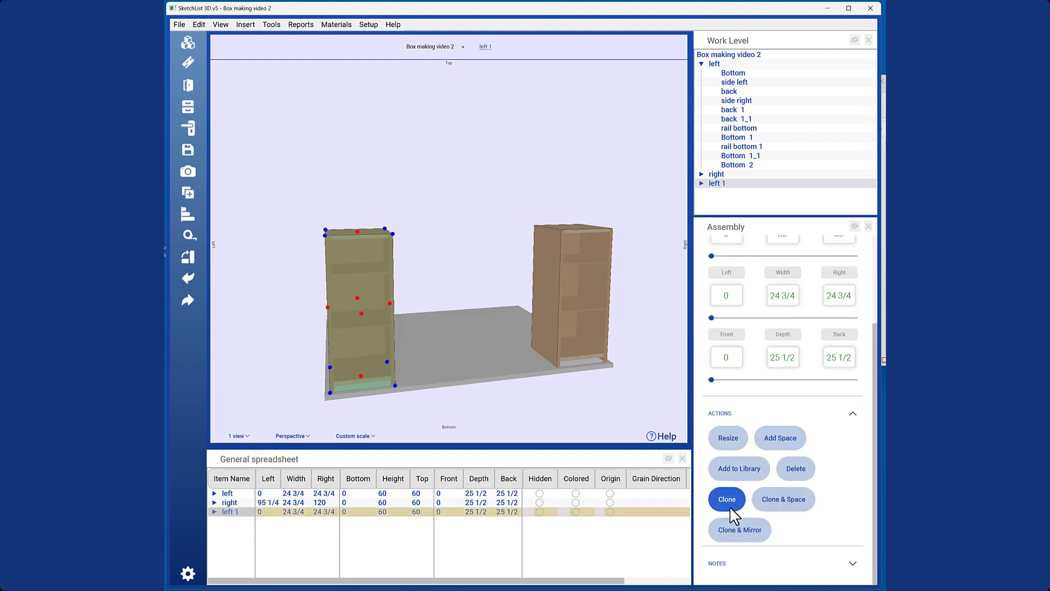
key(ctrl+z)
click(731, 508)
double_click(267, 511)
text(24.7)
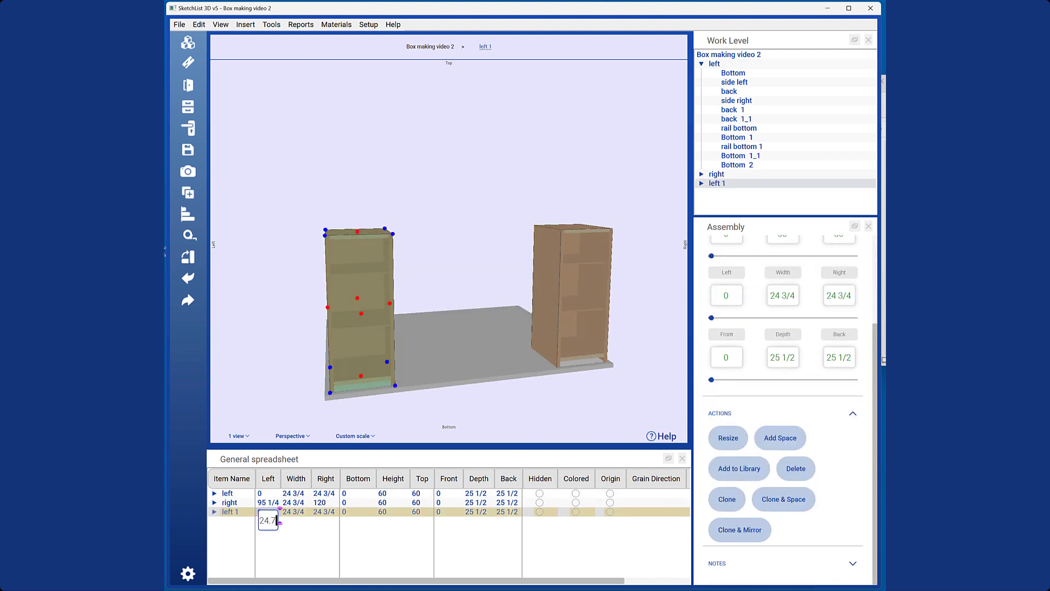
text(5)
click(327, 514)
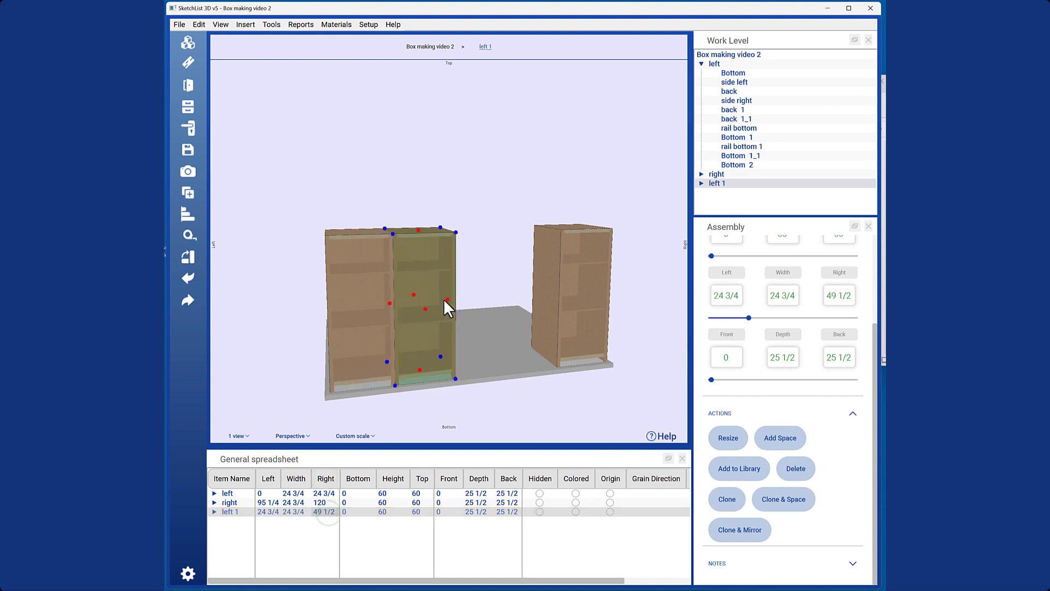
- Stretch the cloned left 1 assembly to a right position of 95.25 to fill the gap between the outer cabinets
click(447, 299)
text(95.25)
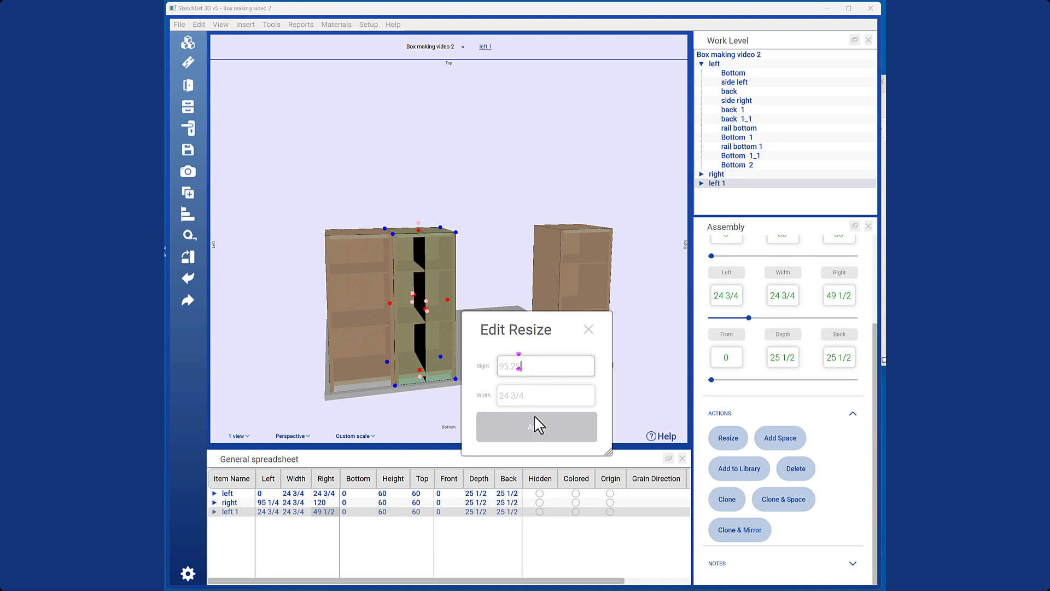
click(535, 425)
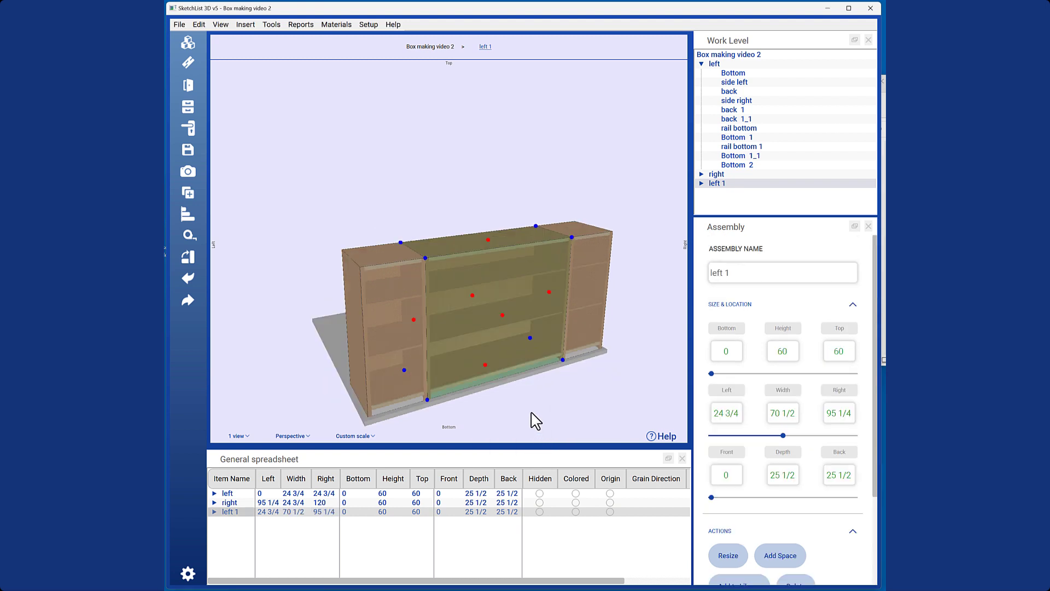
- Resize the middle left 1 assembly together with its contents from the front to a depth of 12
right_click(502, 314)
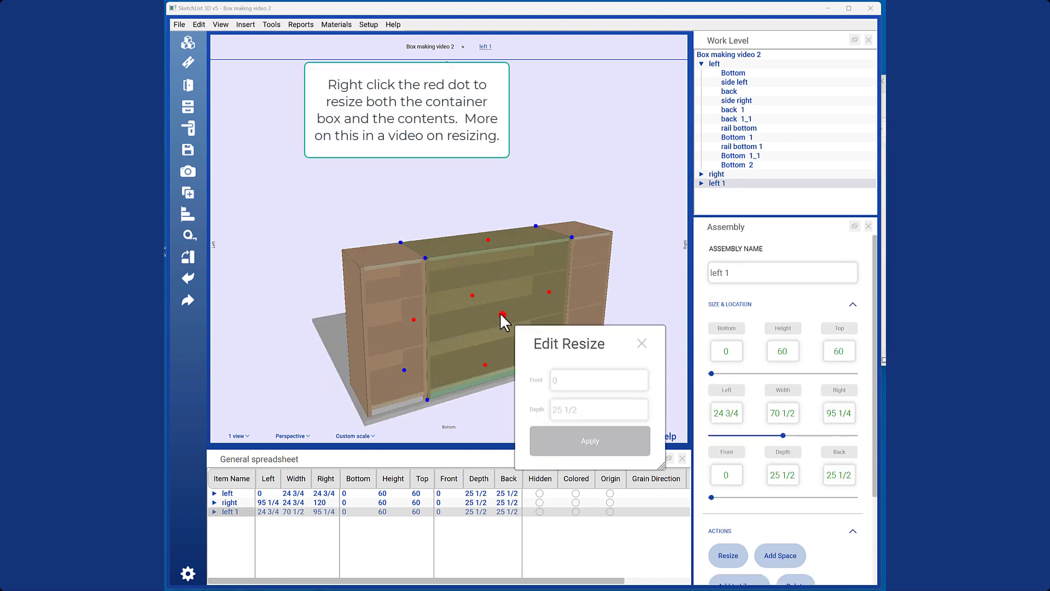
click(588, 414)
text(12)
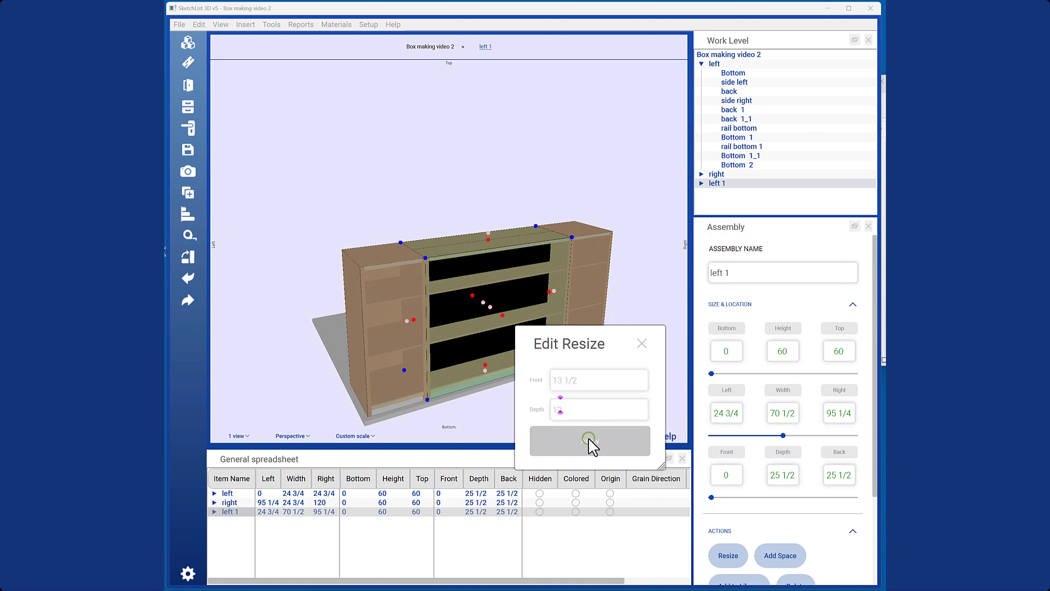
click(590, 441)
mouse_move(501, 360)
mouse_down()
mouse_move(448, 343)
mouse_move(513, 361)
mouse_move(502, 358)
mouse_up()
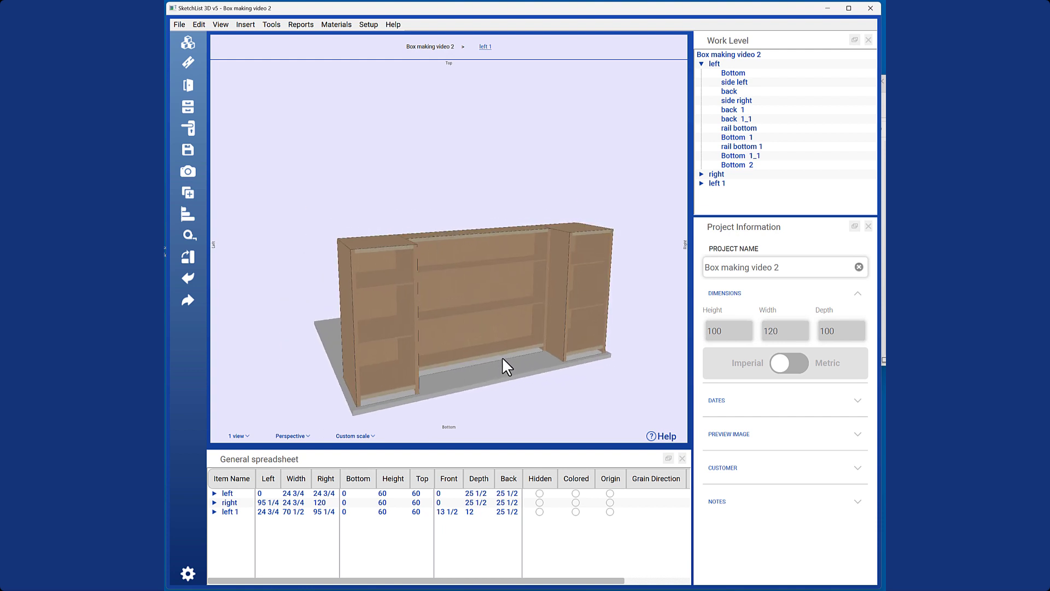